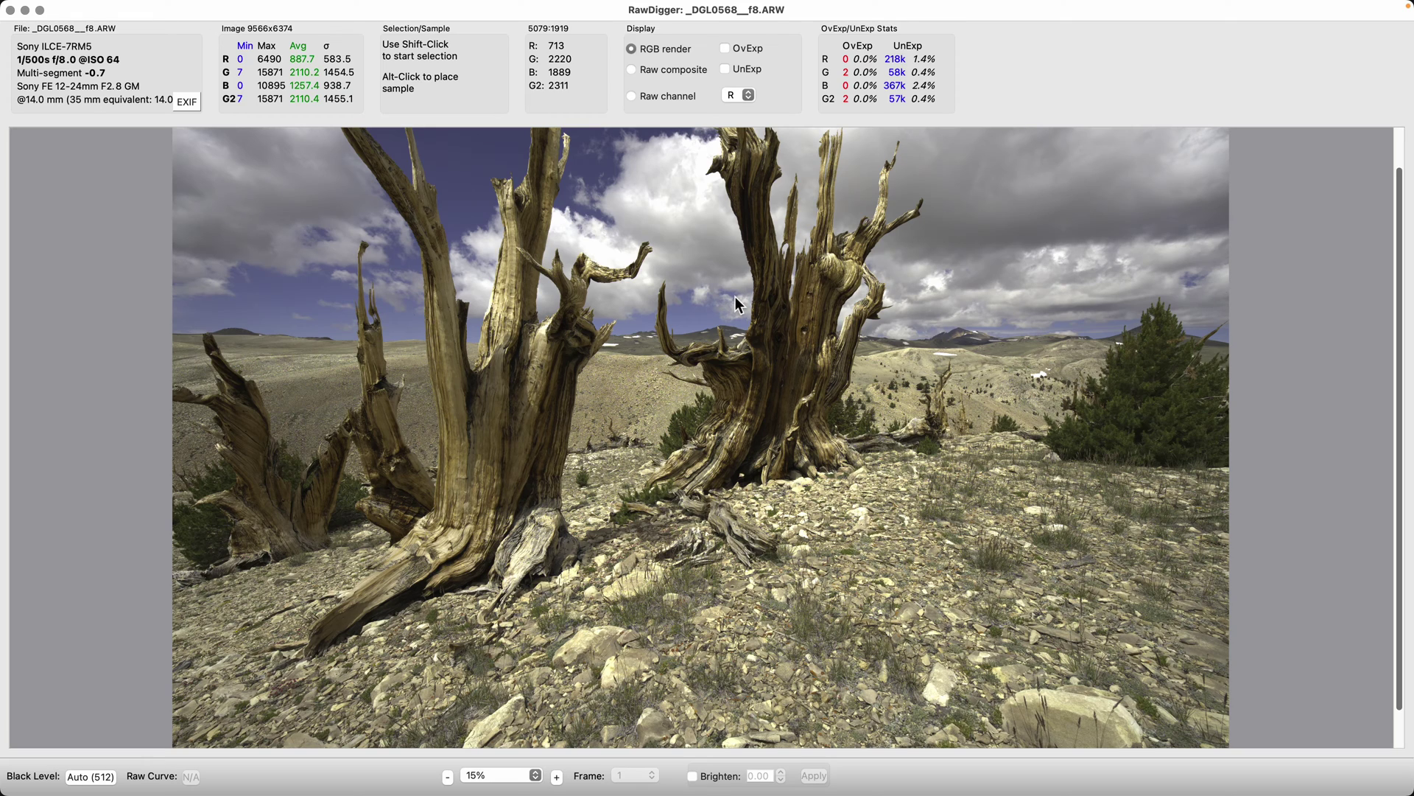
# Filter the bristlecone raw's EXIF for 'bits' to confirm 14 bits per sample, then close it.
pyautogui.click(188, 101)
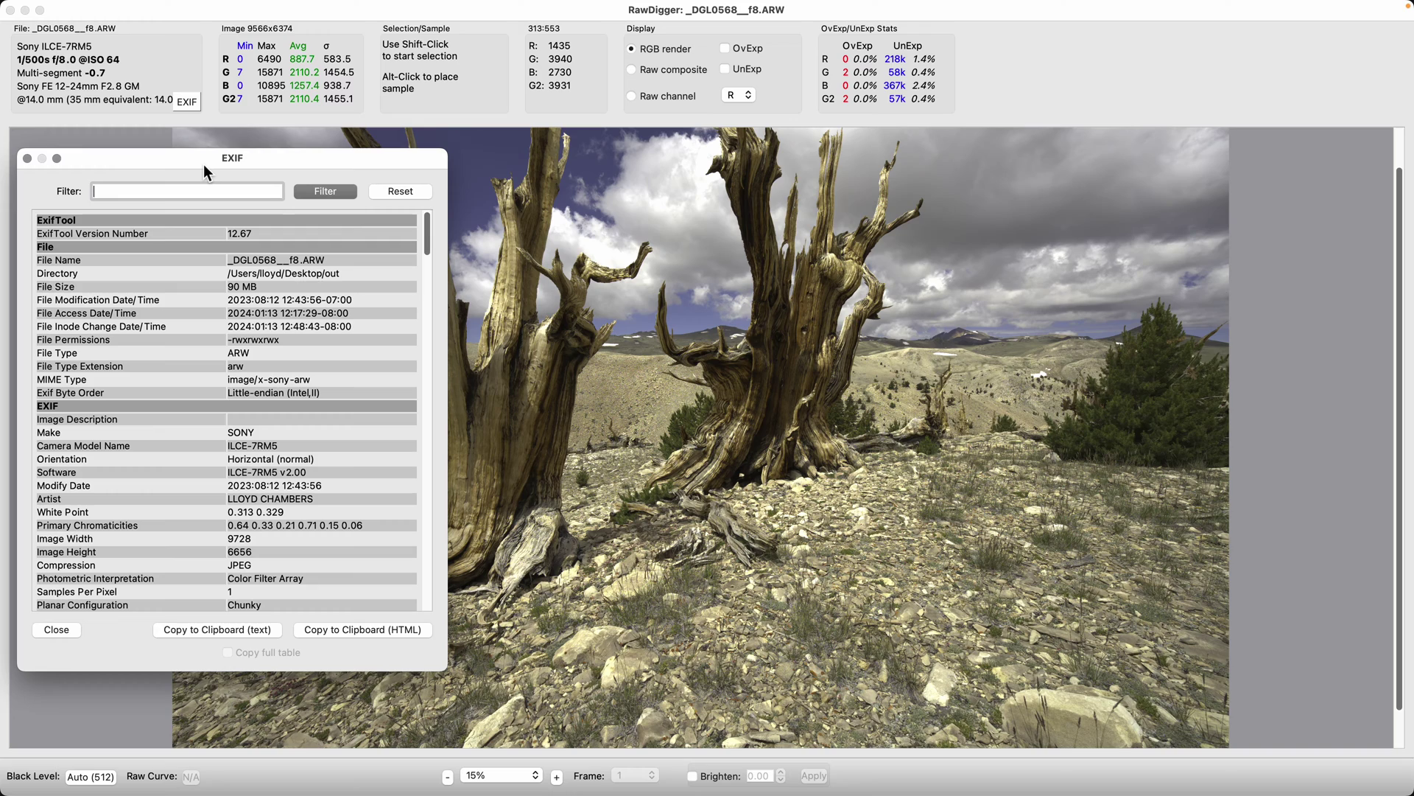
pyautogui.write('bits')
pyautogui.click(337, 191)
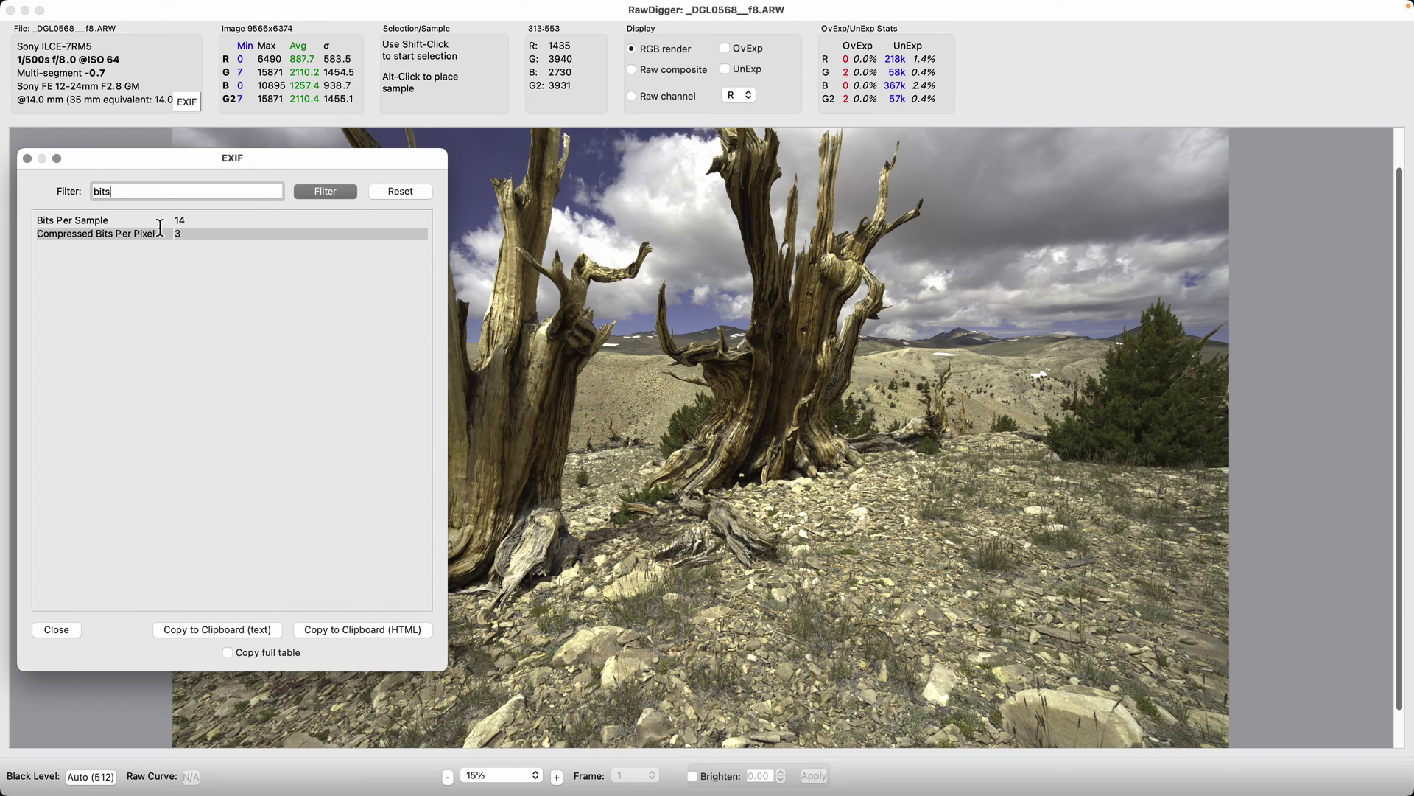
pyautogui.click(28, 159)
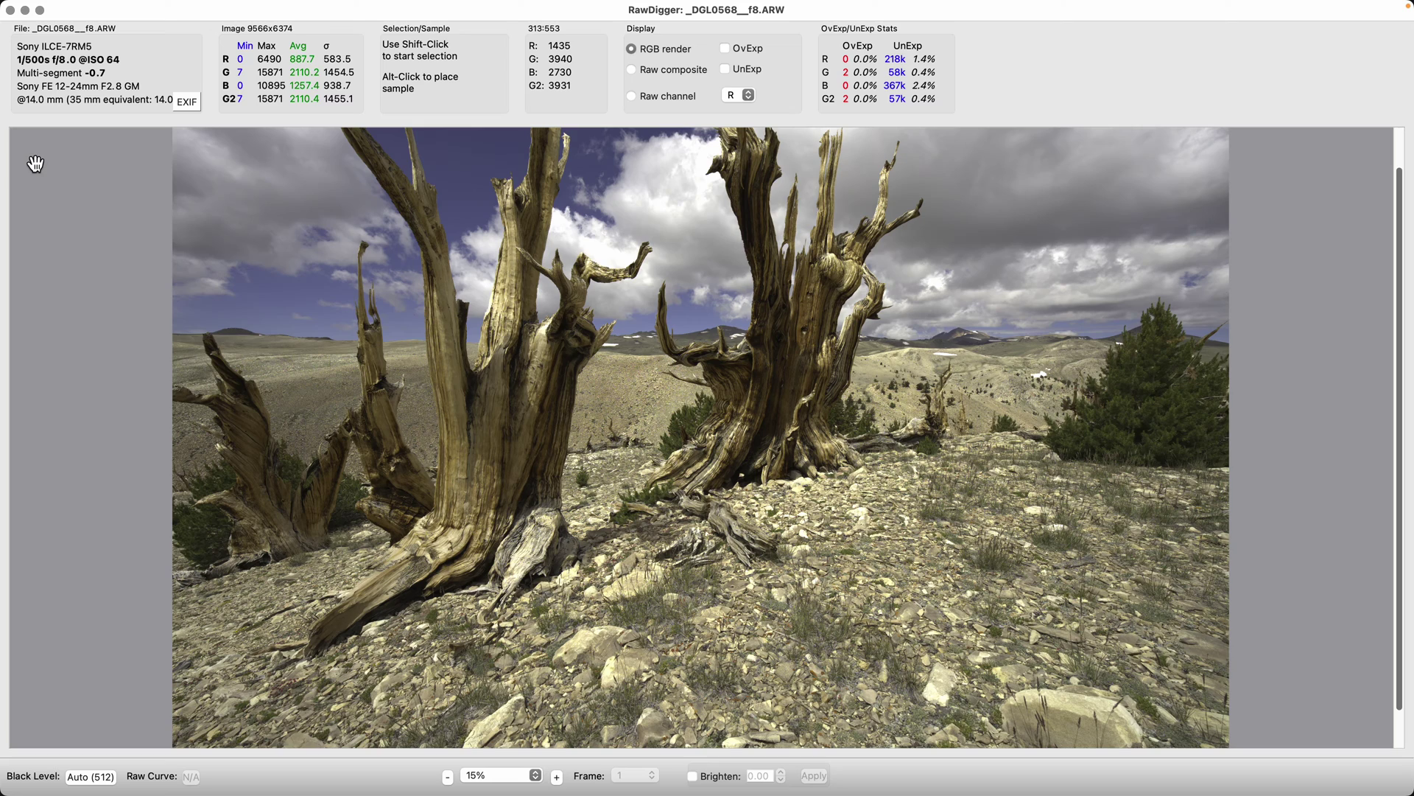
# Turn on the UnExp and OvExp warnings to mark under- and overexposed areas on the photo.
pyautogui.click(728, 71)
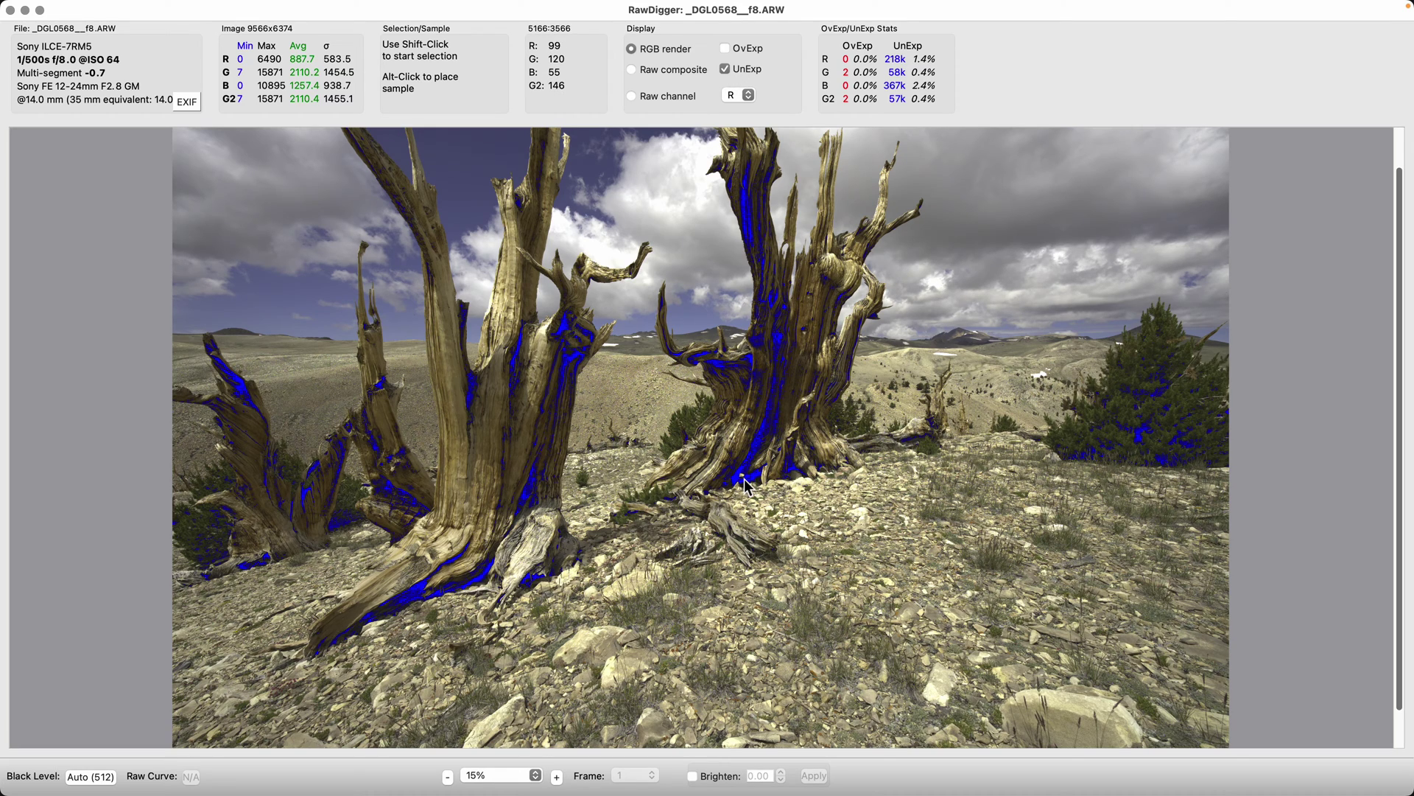
pyautogui.click(731, 50)
# Open the full raw histogram with Ctrl+H and enlarge its window.
pyautogui.hotkey('ctrl', 'h')
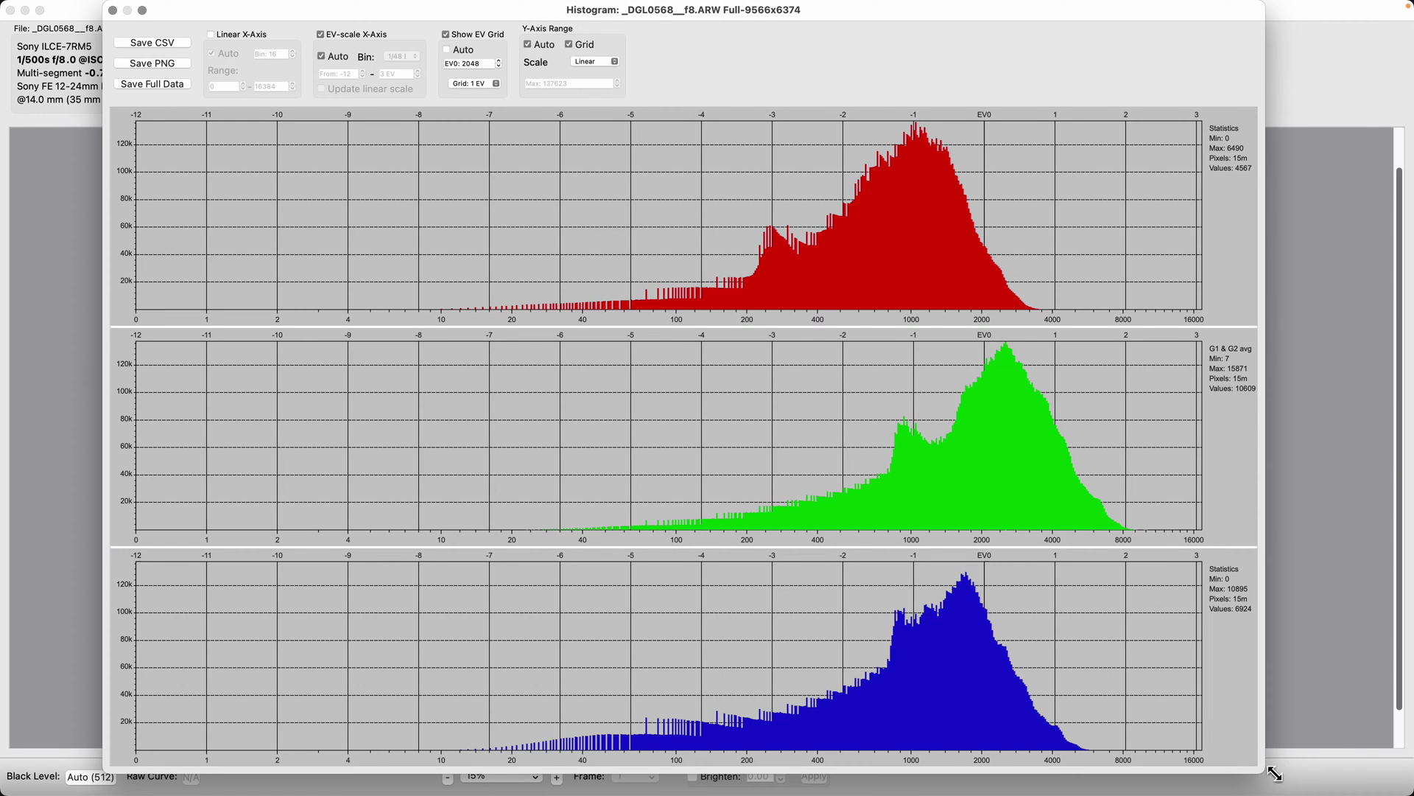
pyautogui.moveTo(1274, 773)
pyautogui.mouseDown()
pyautogui.moveTo(1408, 771)
pyautogui.moveTo(1262, 755)
pyautogui.mouseUp()
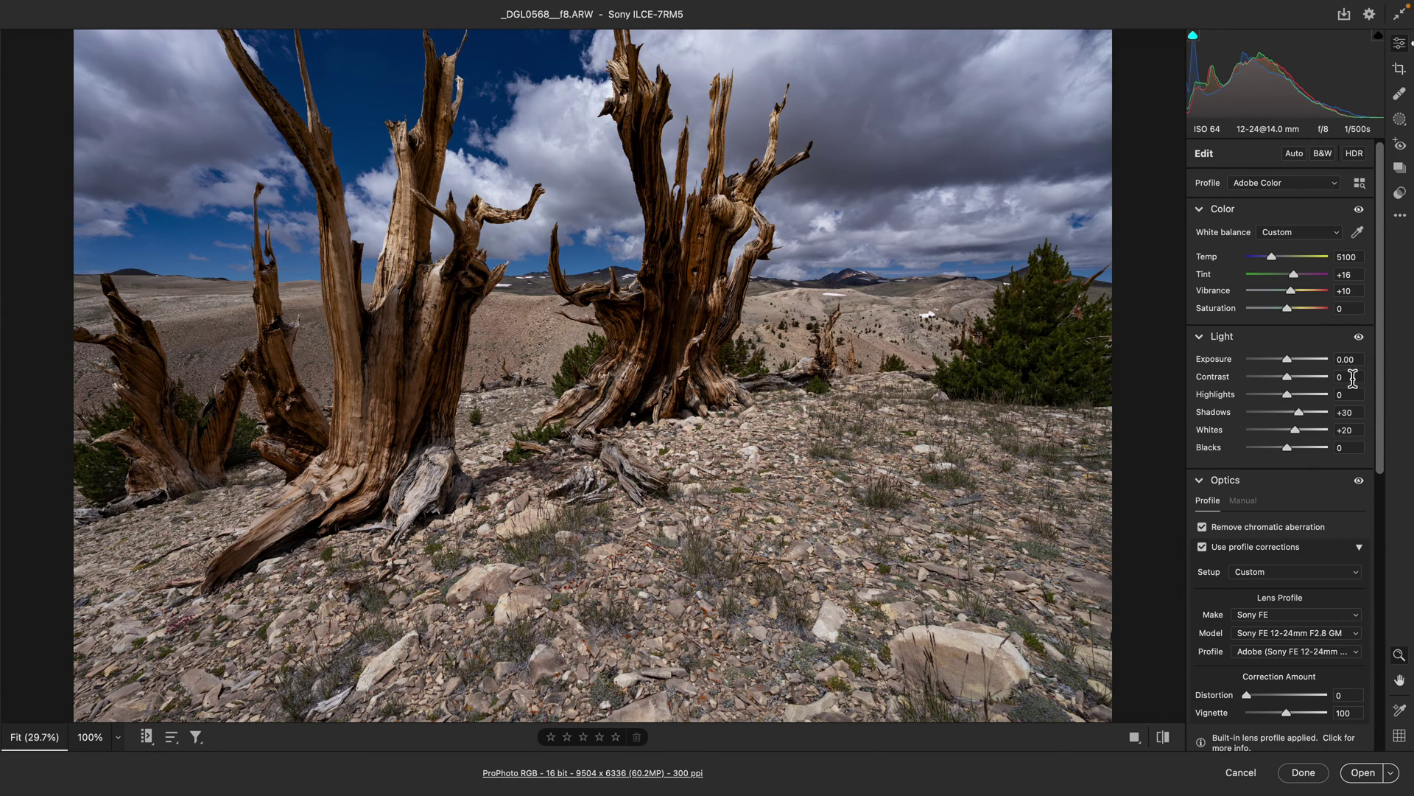
# Raise Exposure to +0.80, then +1.00, and turn on the highlight clipping warning.
pyautogui.click(1352, 359)
pyautogui.write('.8')
pyautogui.press('Tab')
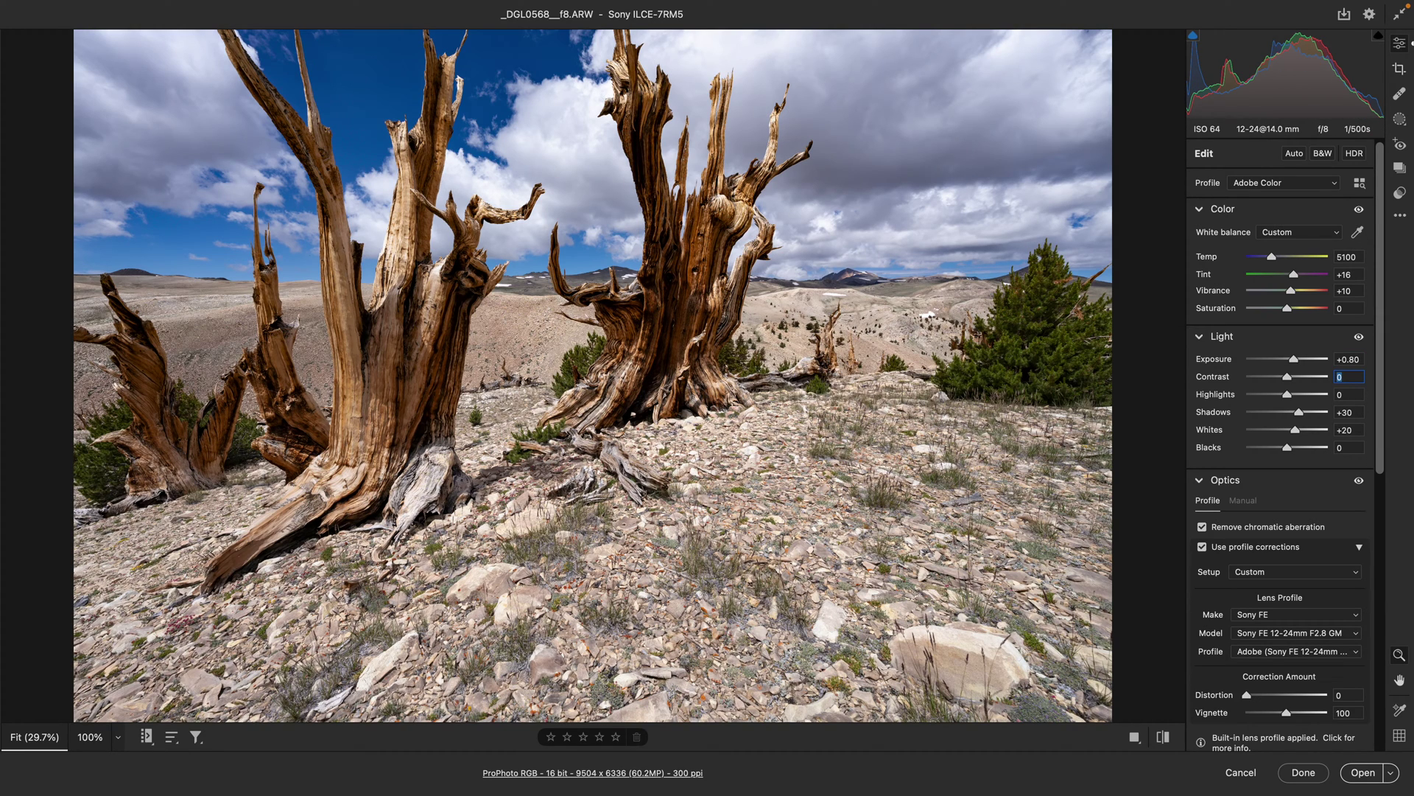
pyautogui.click(1350, 359)
pyautogui.write('1')
pyautogui.press('Tab')
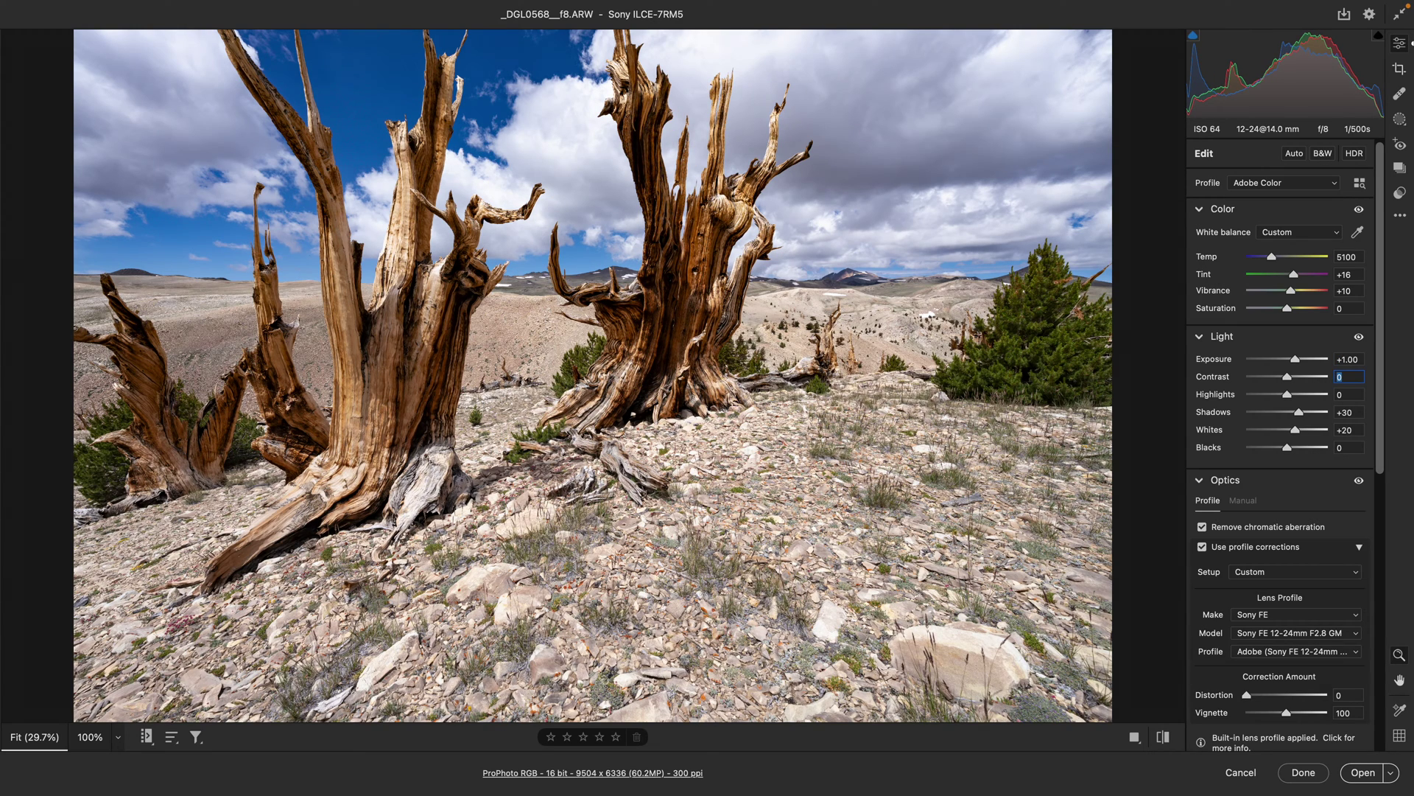
pyautogui.click(1361, 363)
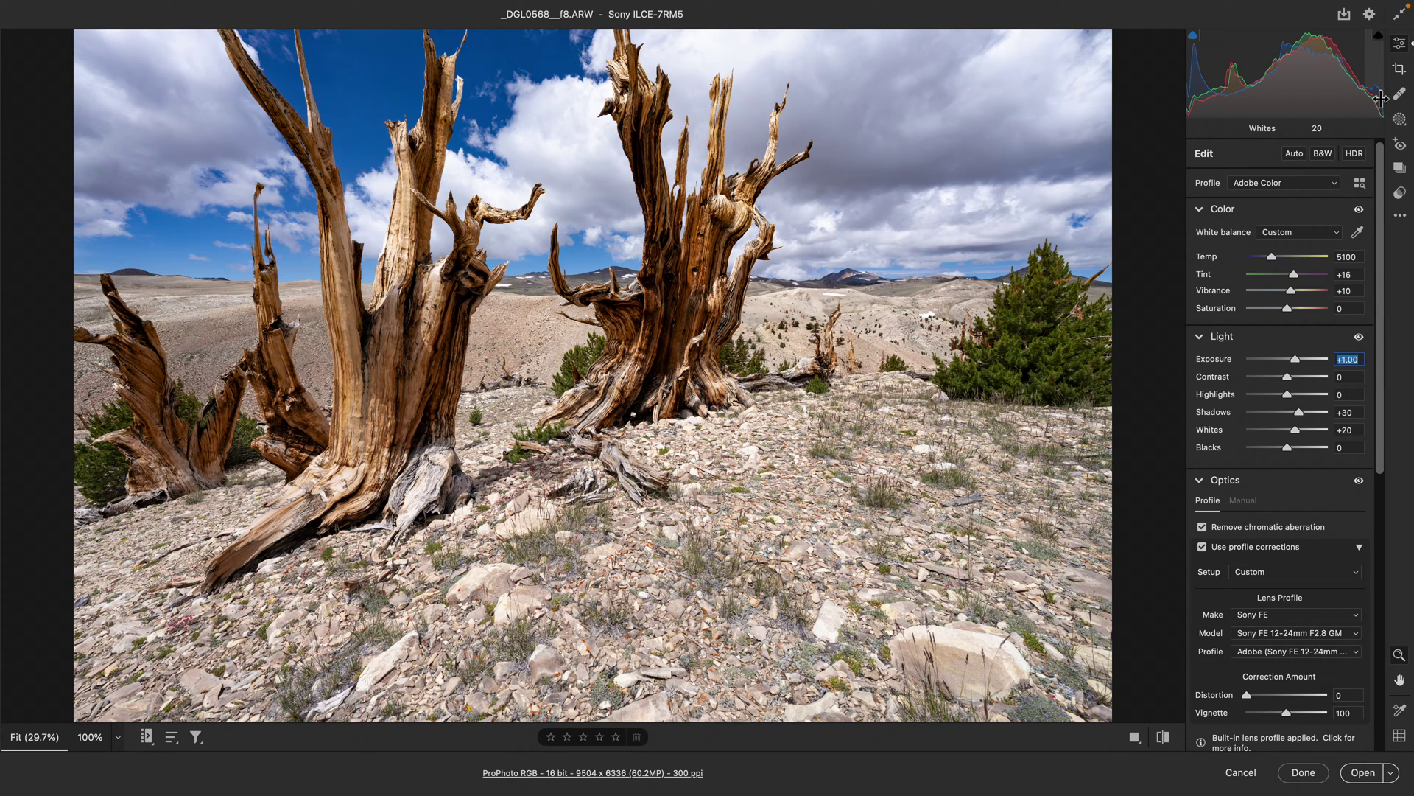
pyautogui.click(1379, 36)
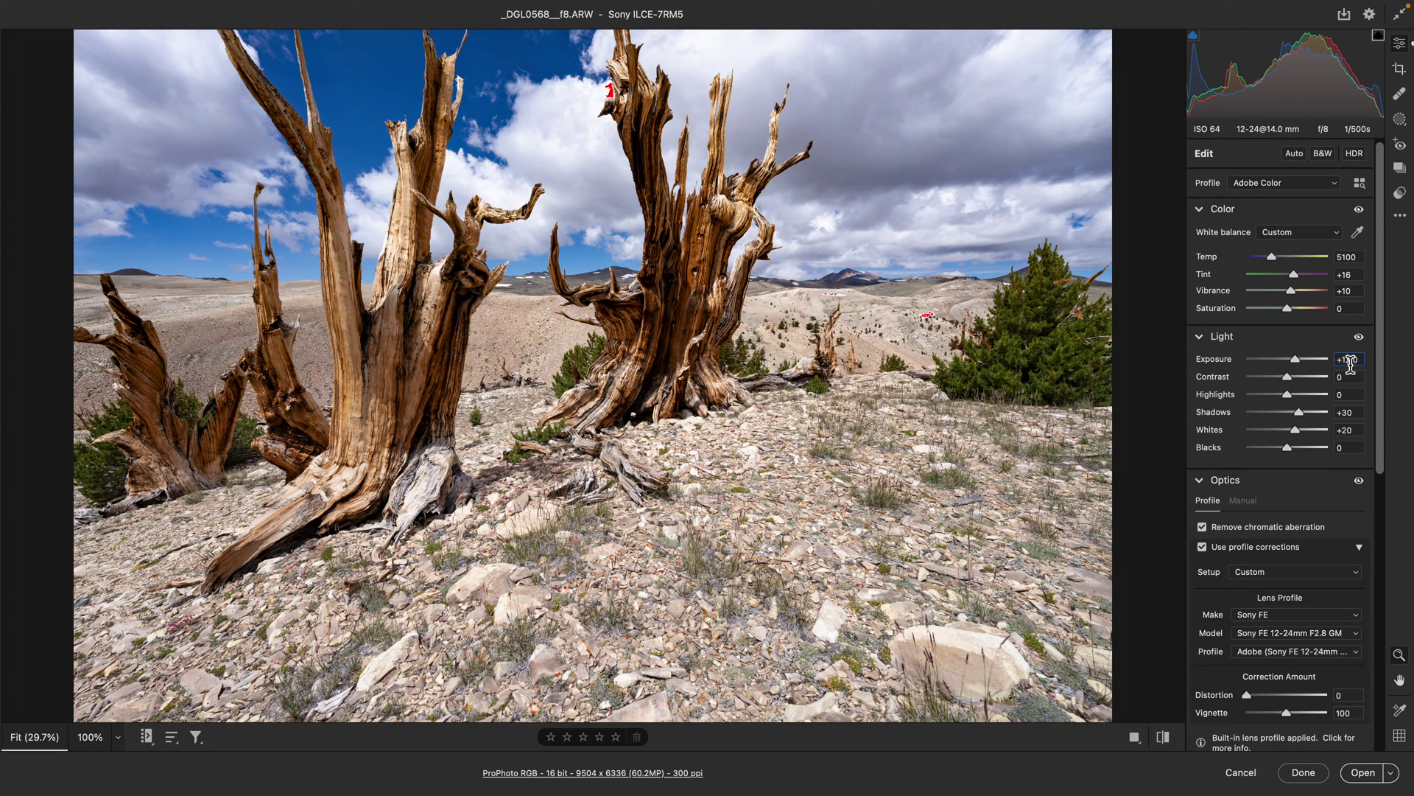
# Reset Exposure to 0.00, open the photo as a copy in Photoshop, and refresh its histogram.
pyautogui.doubleClick(1350, 364)
pyautogui.write('0')
pyautogui.press('Tab')
pyautogui.press('alt')
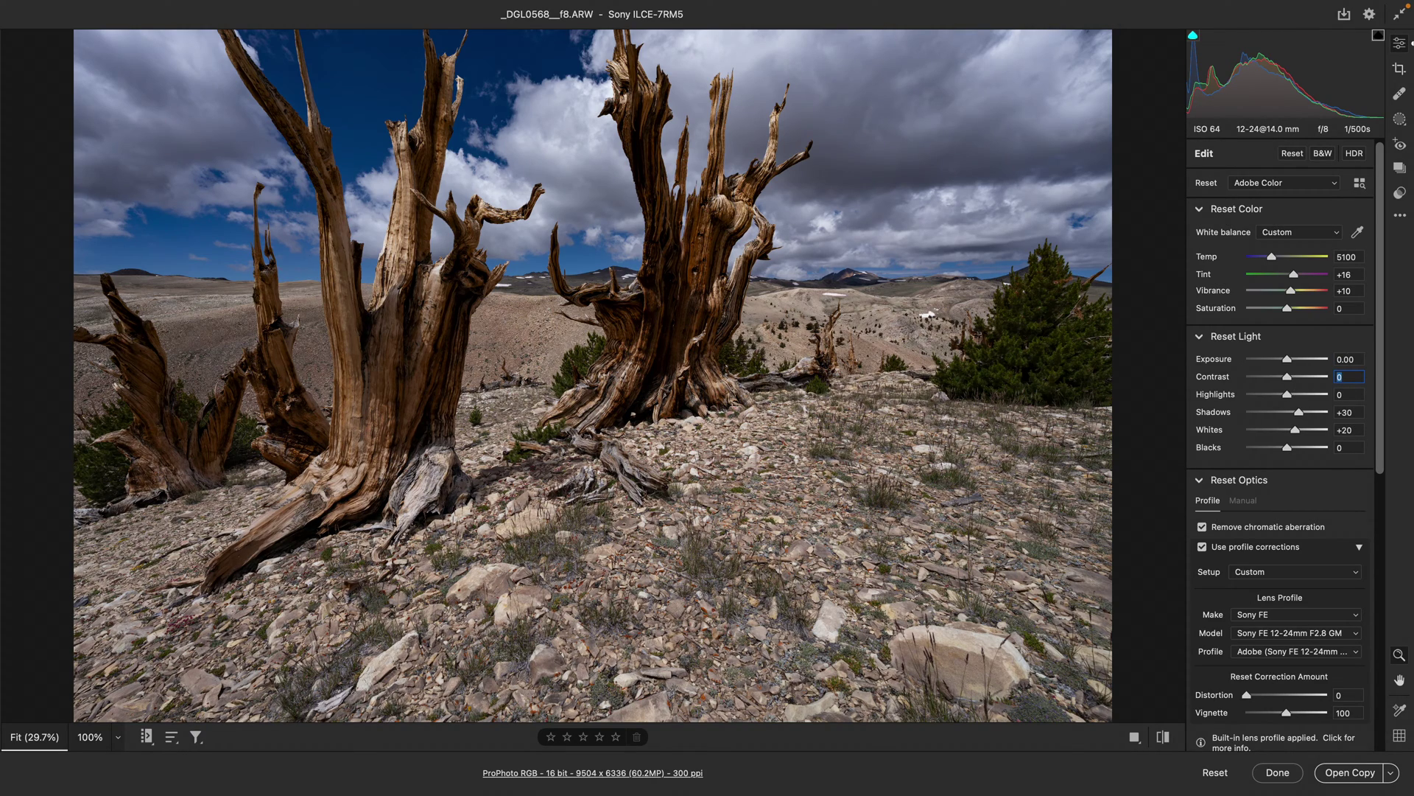
pyautogui.click(1349, 772)
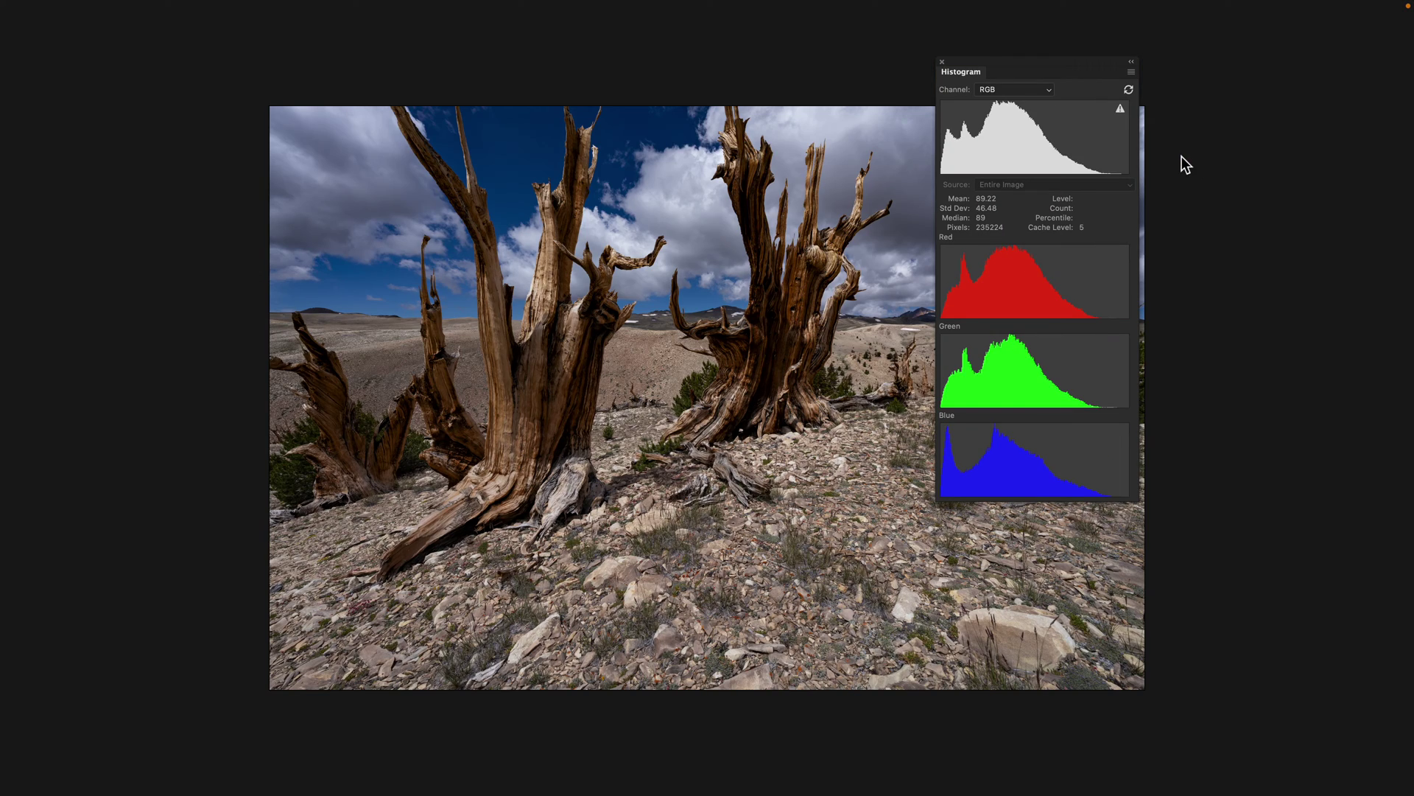
pyautogui.click(1119, 110)
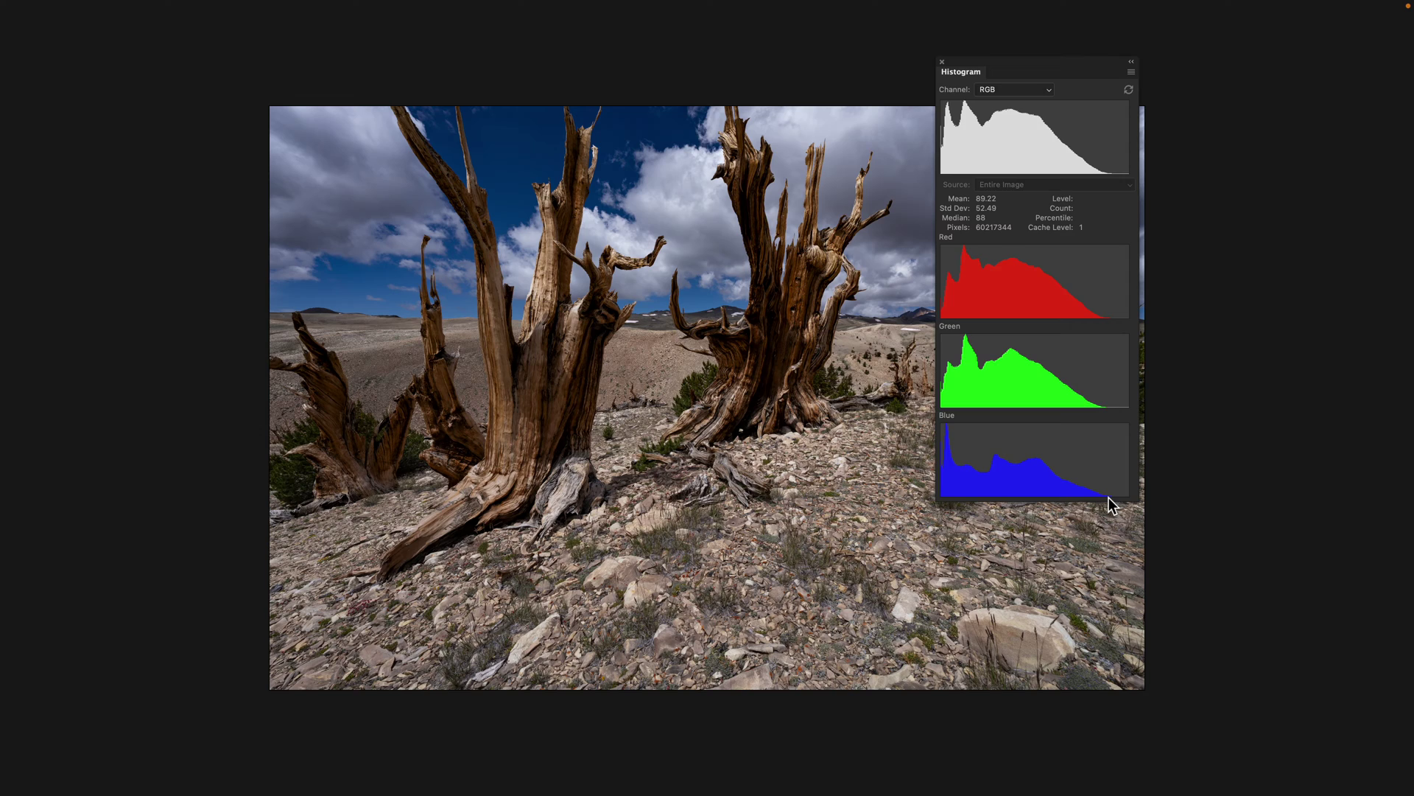
# Close the 0.00-exposure copy without saving, returning to the brightened document.
pyautogui.moveTo(1082, 274)
pyautogui.press('super+w')
pyautogui.click(702, 315)
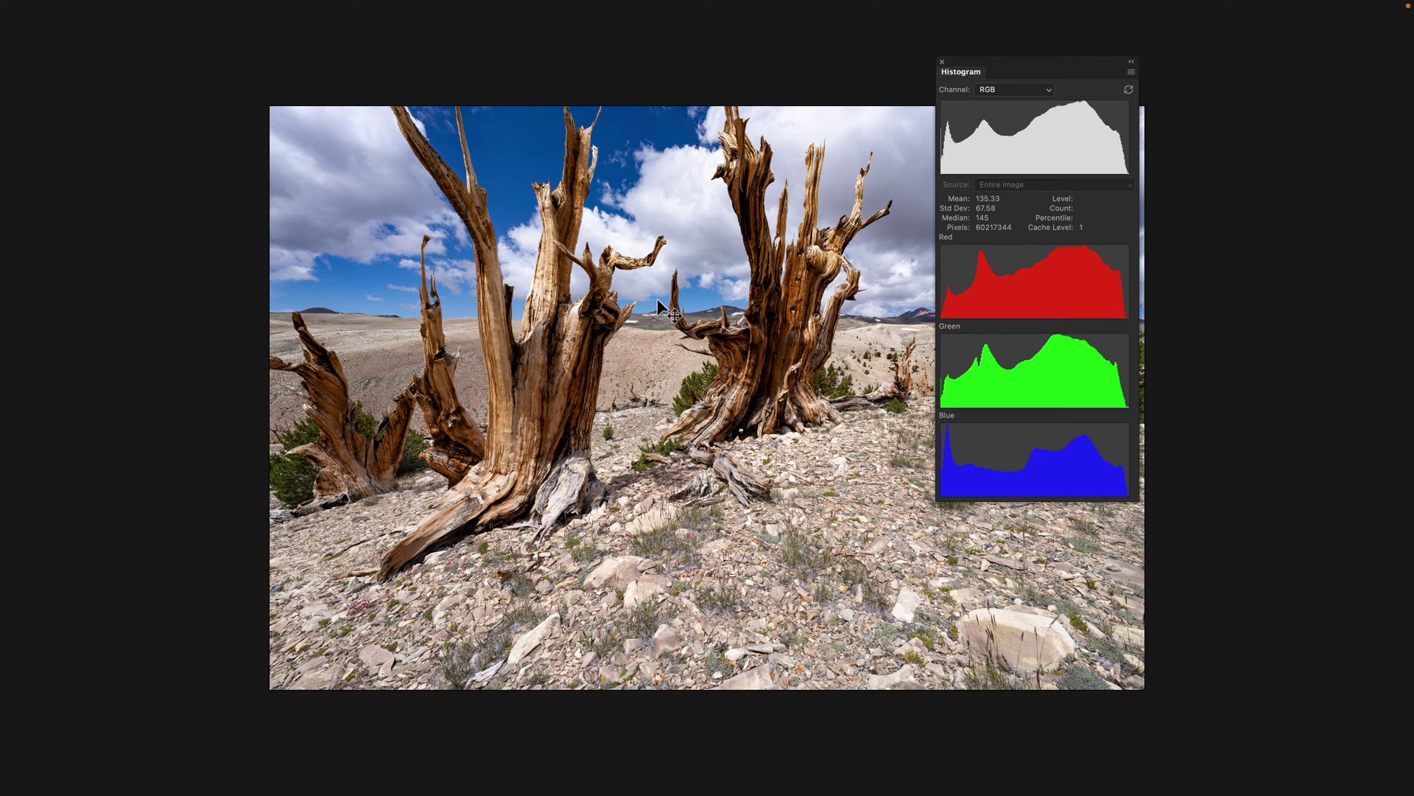
# Zoom and pan toward the top of the photo to inspect the dead trunks against the sky.
pyautogui.scroll(3, 657, 299)
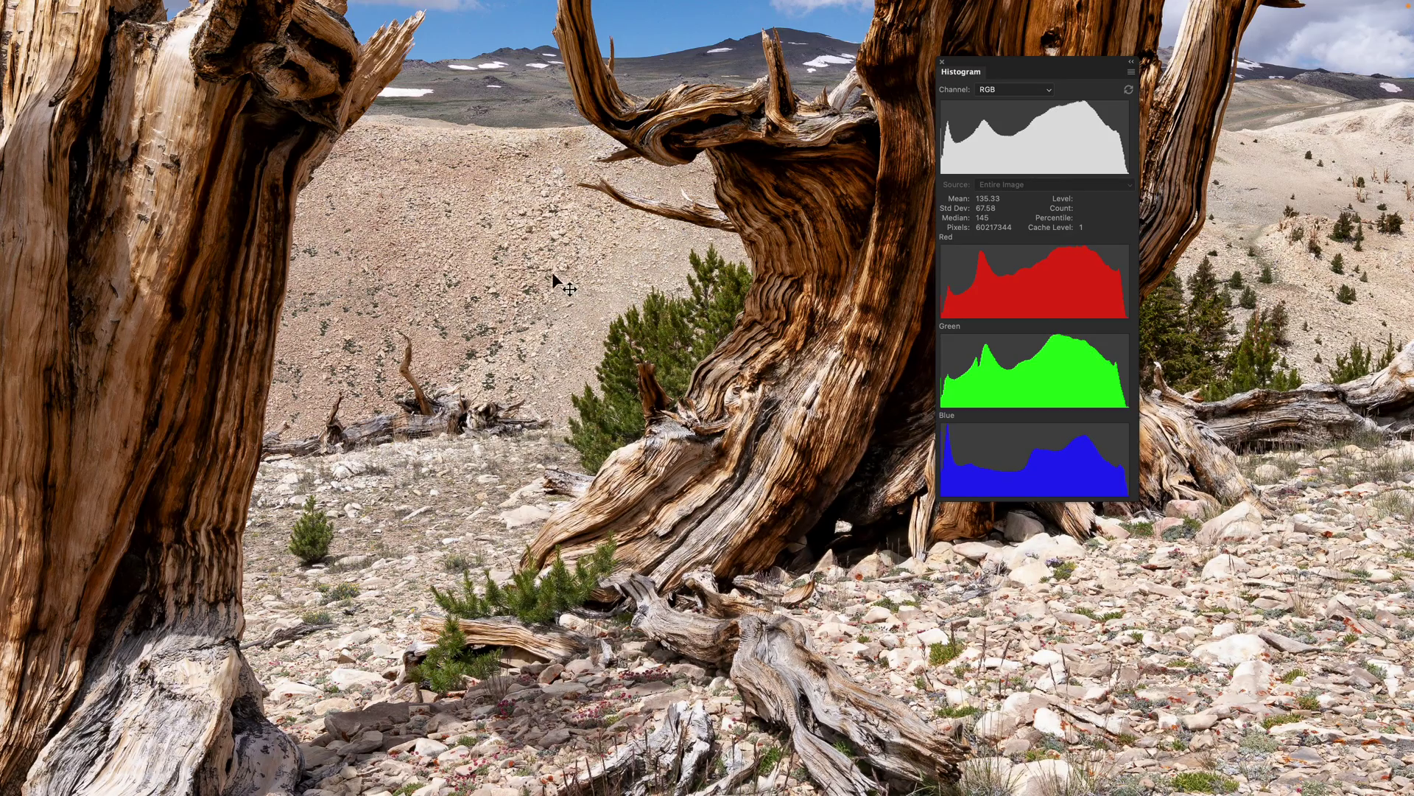
pyautogui.scroll(5, 551, 271)
pyautogui.hscroll(-5, 545, 272)
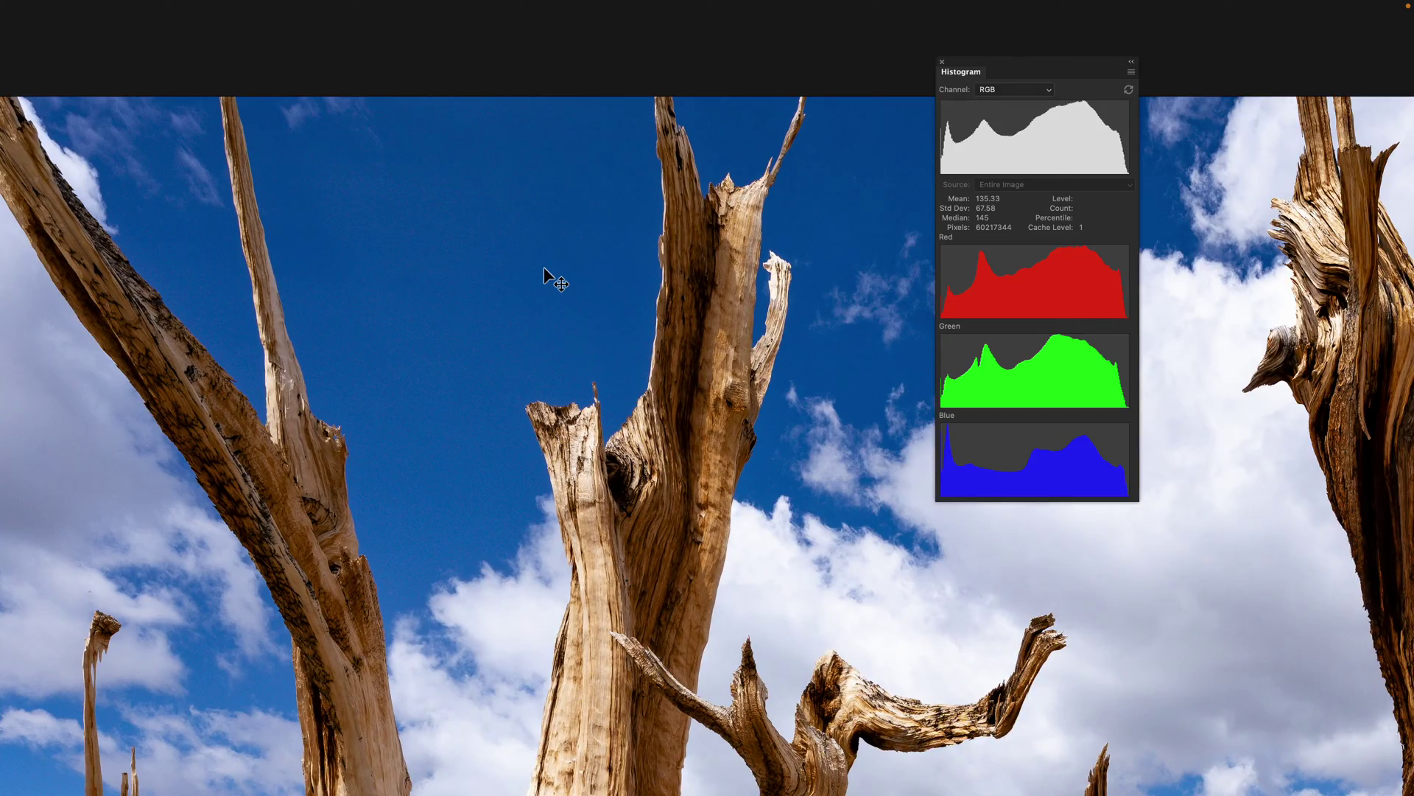
pyautogui.hscroll(-1, 585, 226)
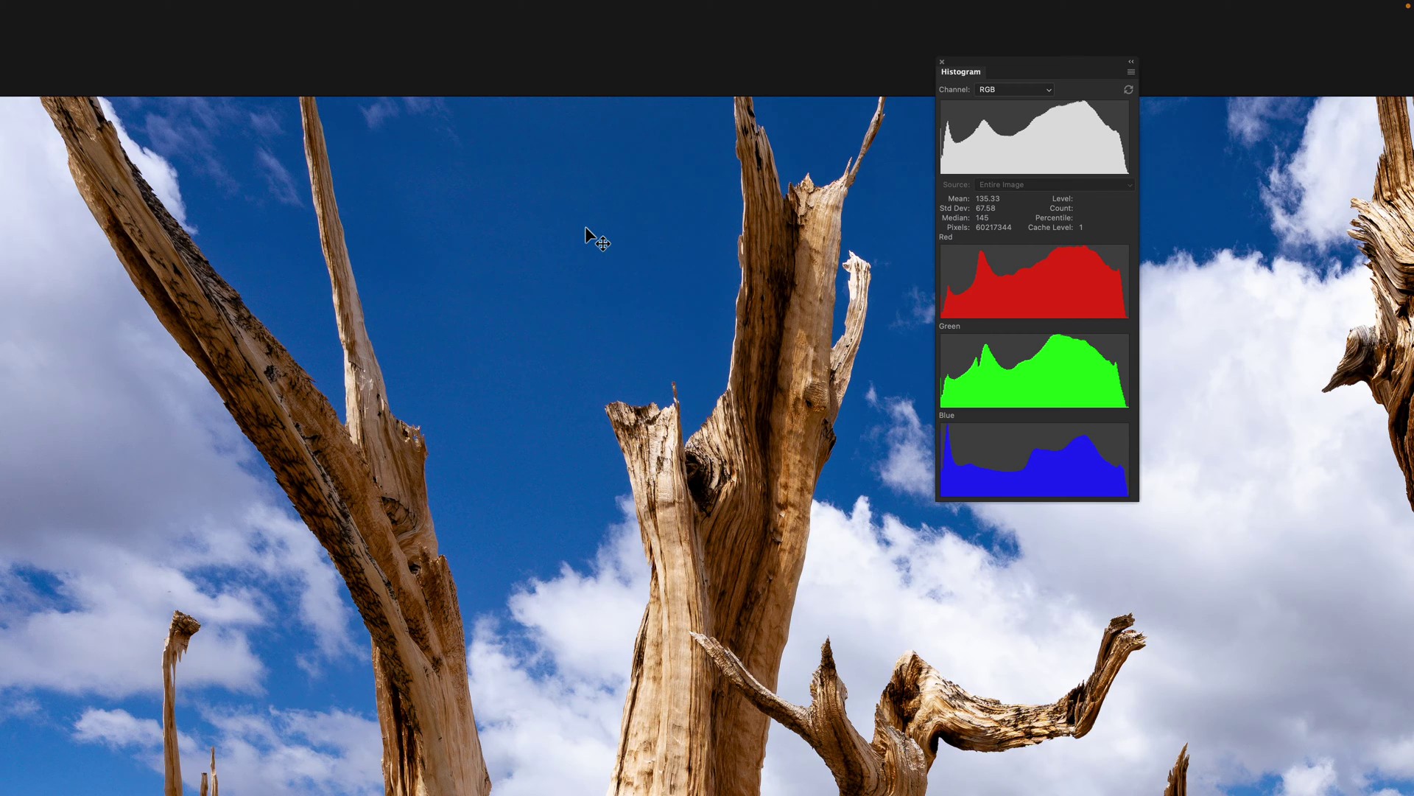
pyautogui.scroll(2, 585, 227)
pyautogui.scroll(3, 584, 212)
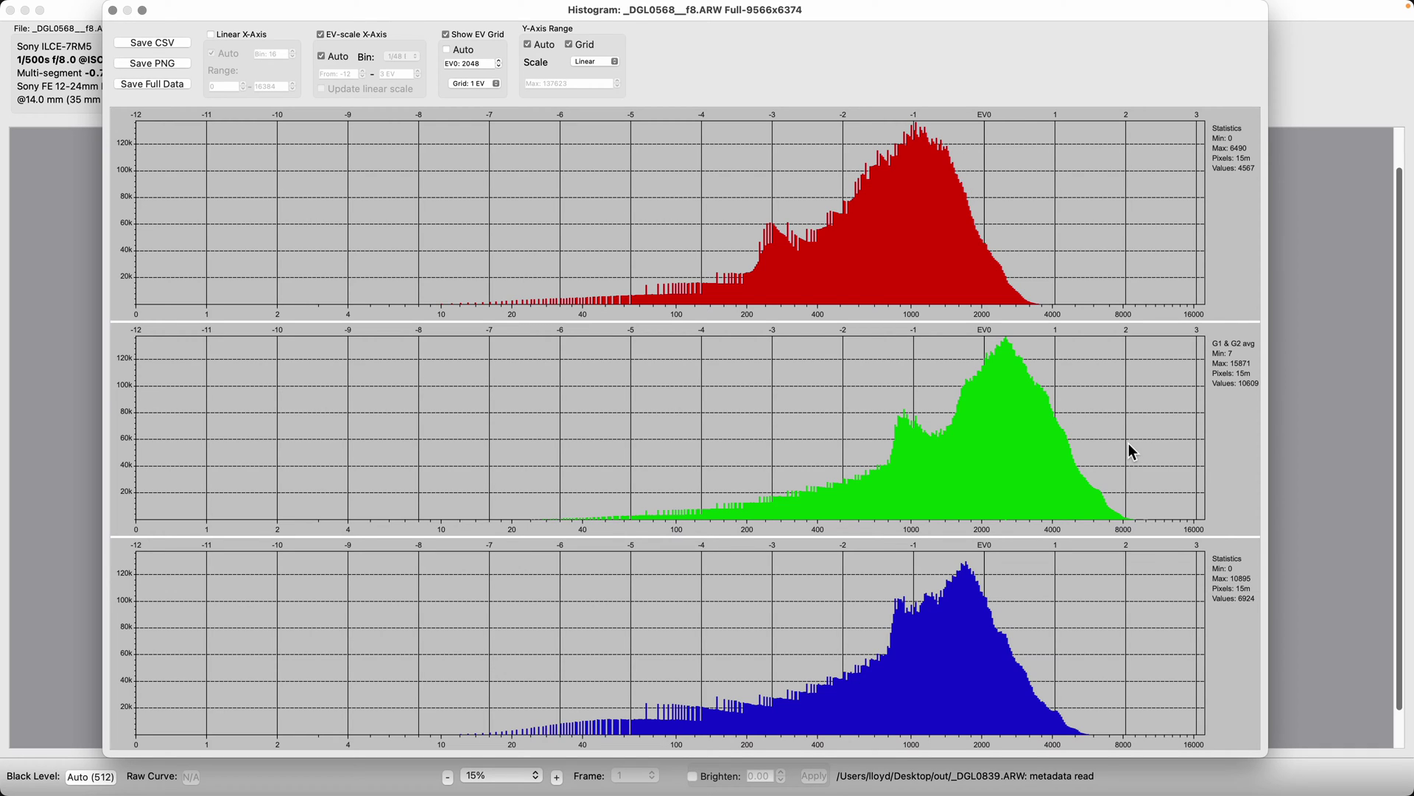
# Close the histogram, toggle the office raw's blue underexposure overlay back on, then open its raw histogram.
pyautogui.press('super+w')
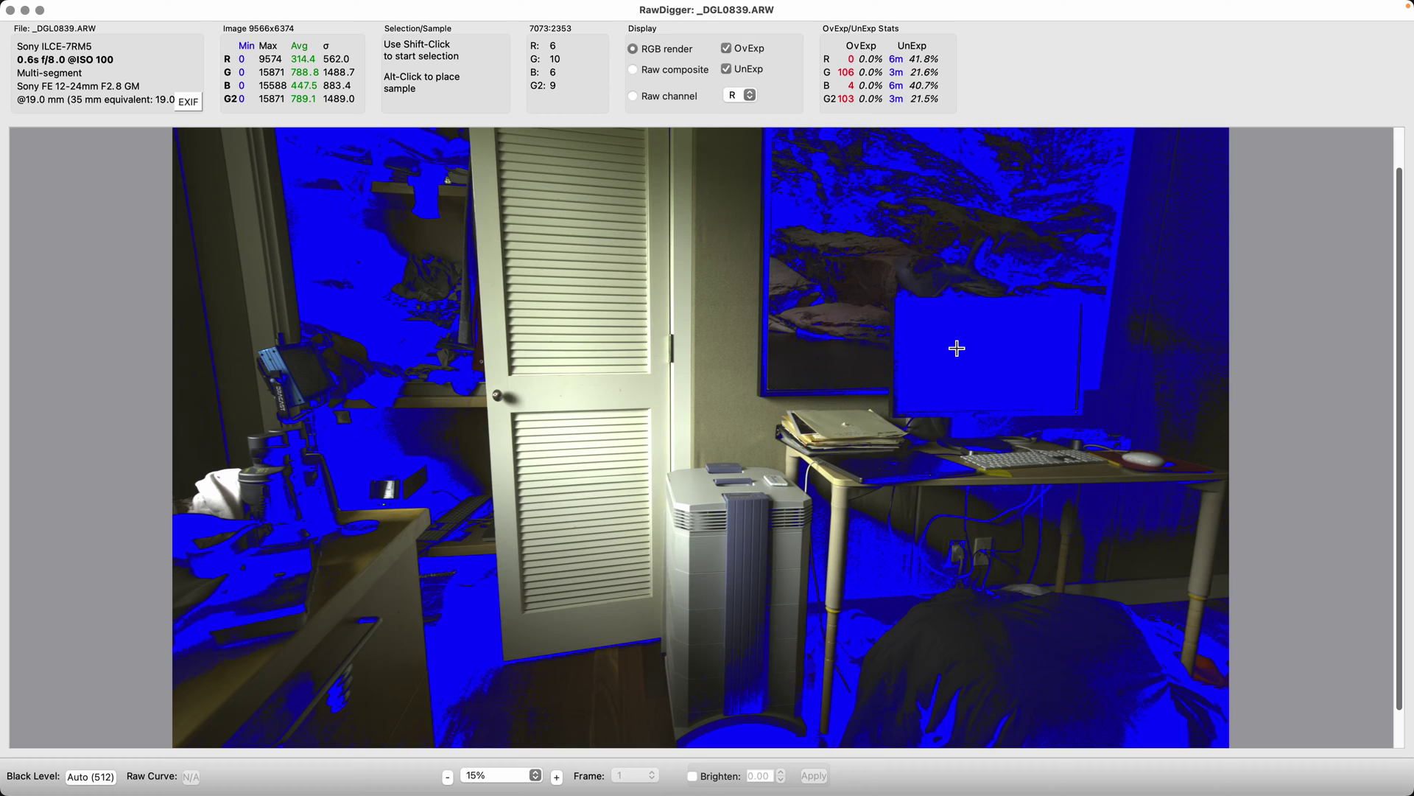
pyautogui.click(731, 71)
pyautogui.click(730, 71)
pyautogui.click(731, 72)
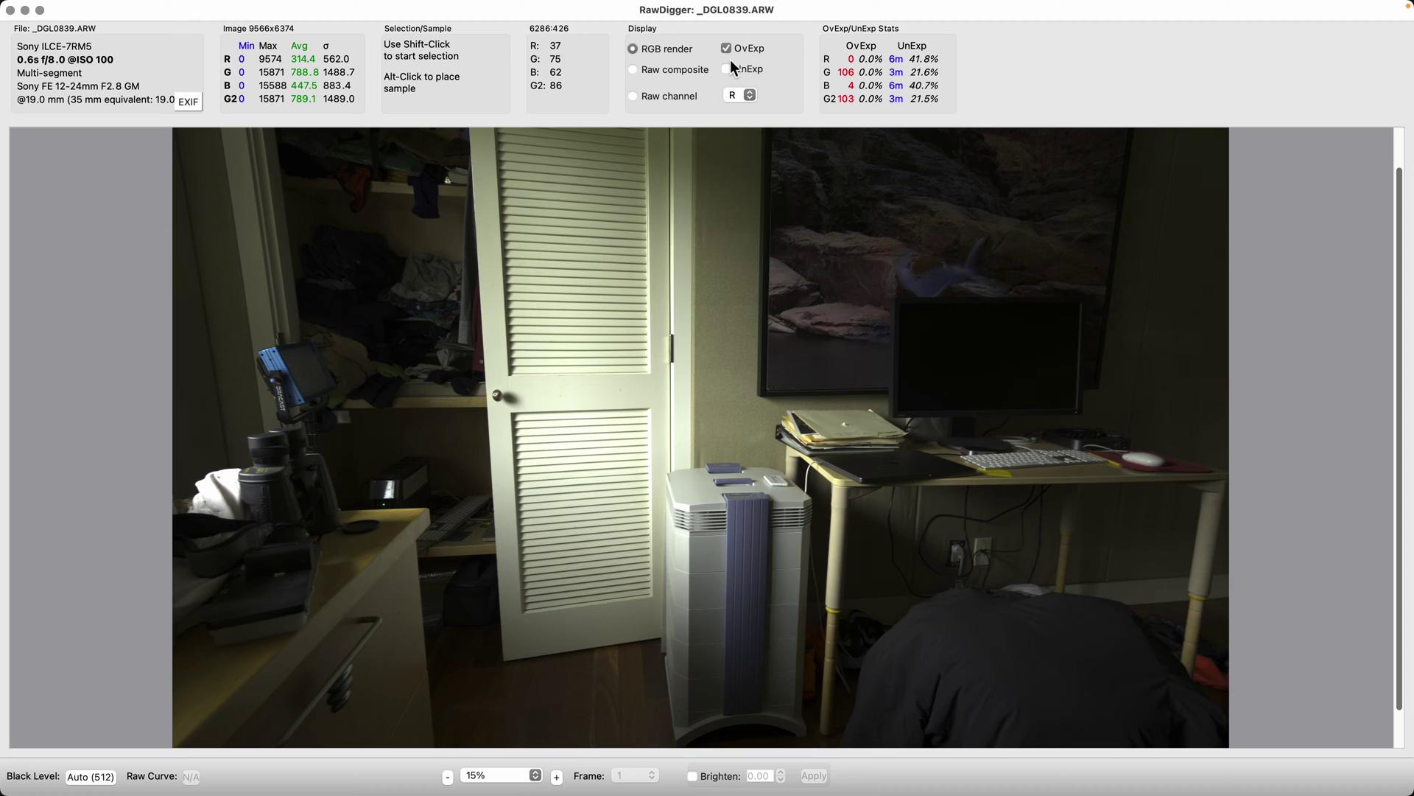
pyautogui.click(731, 71)
pyautogui.click(731, 71)
pyautogui.click(732, 71)
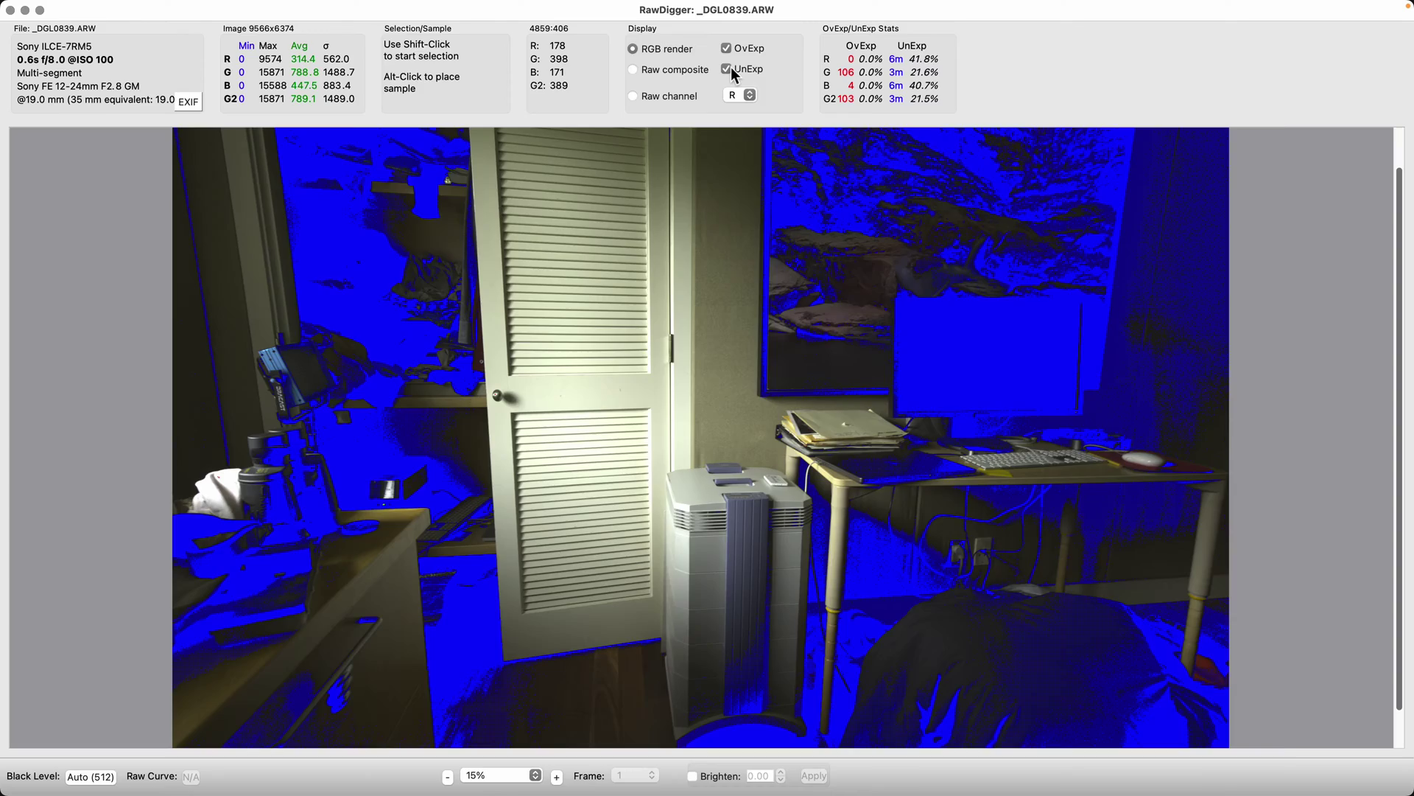
pyautogui.press('super+h')
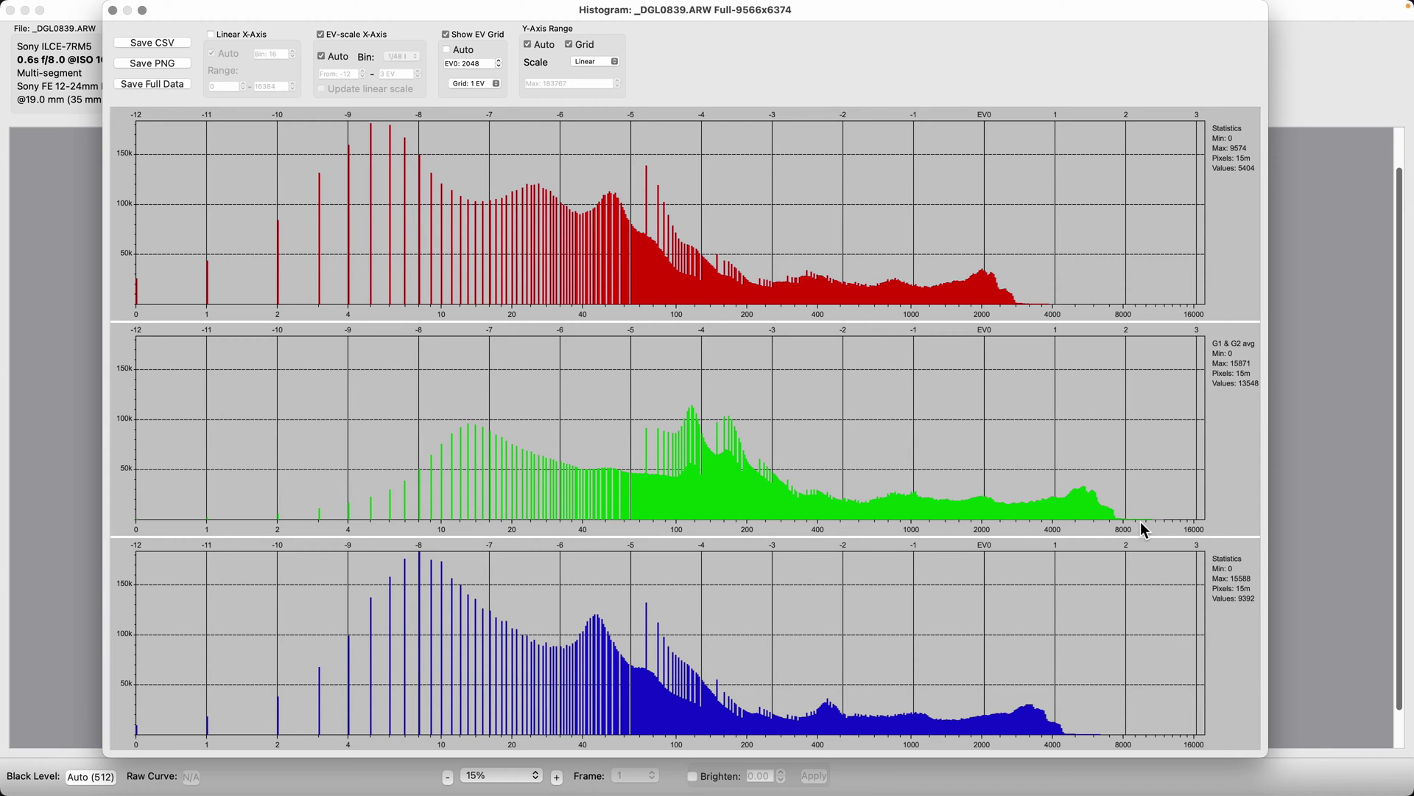
pyautogui.press('Right')
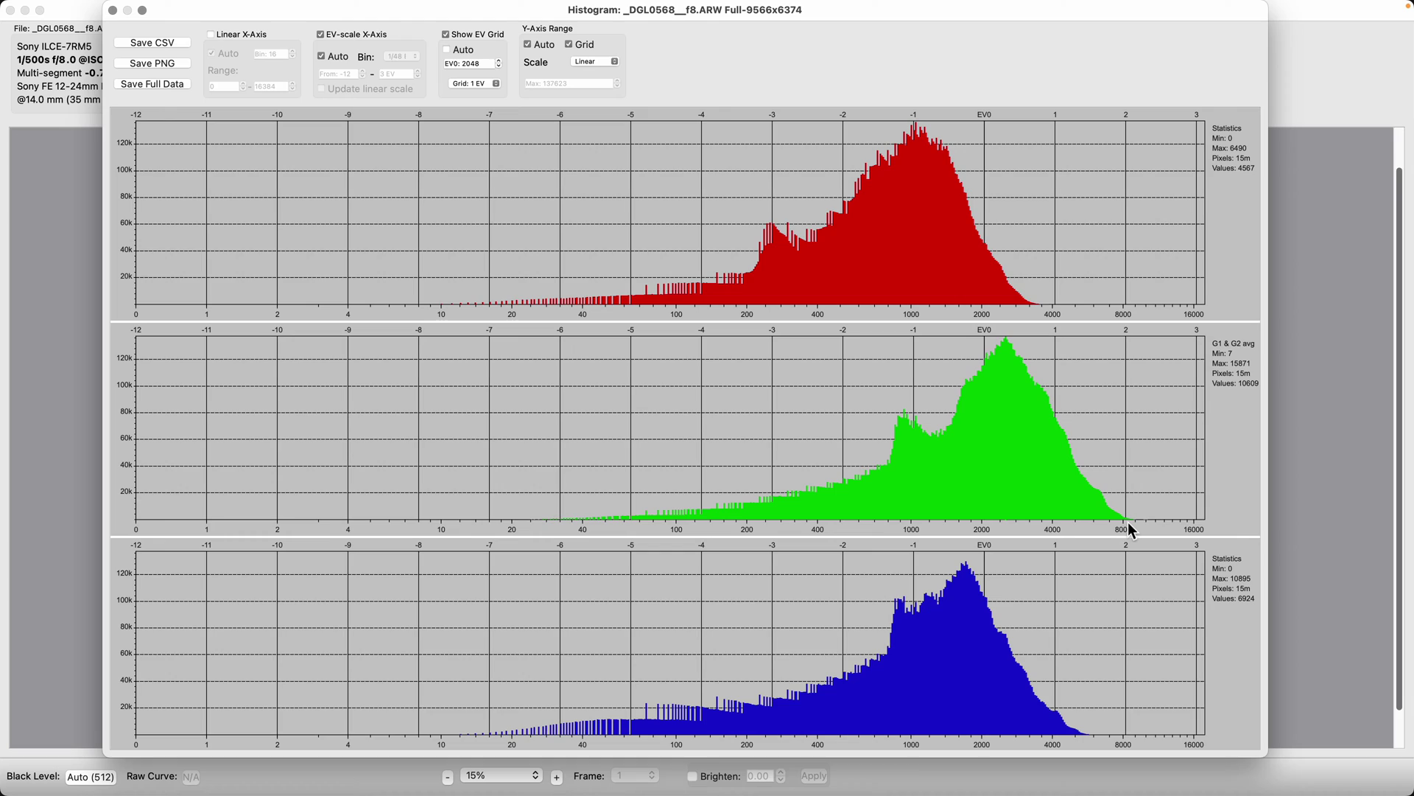
pyautogui.press('Left')
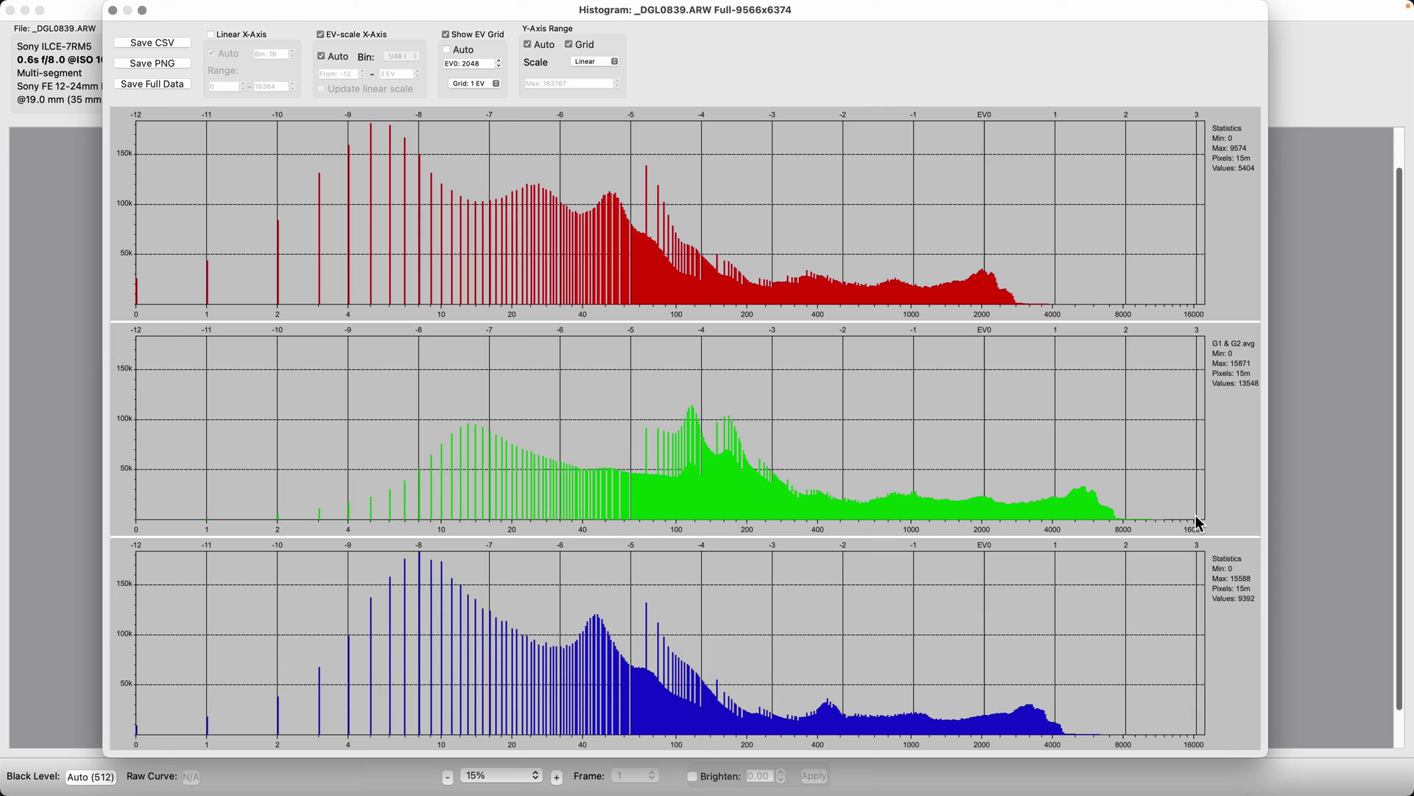
pyautogui.press('super+w')
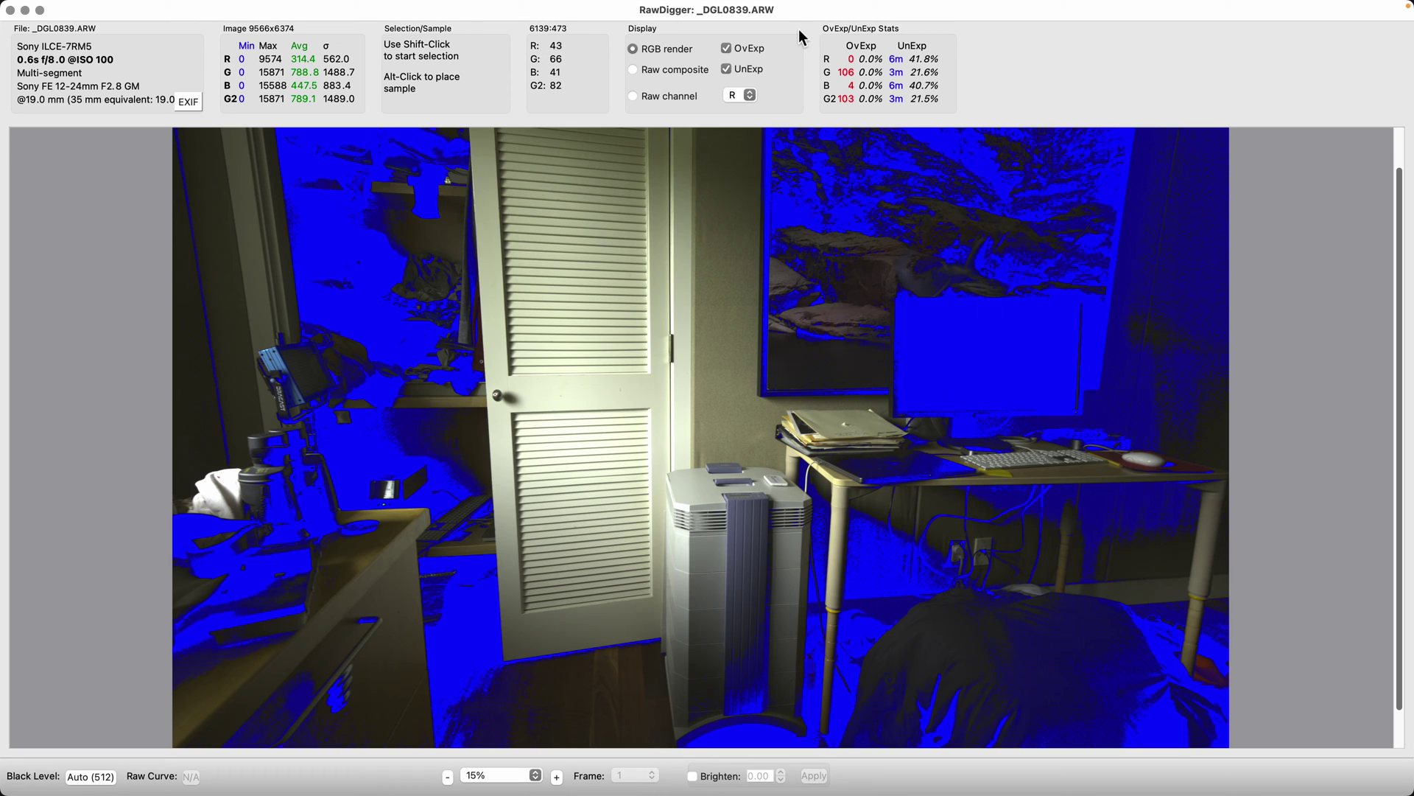
# Toggle the UnExp overlay off and on, then open the full raw histogram of _DGL0839.ARW.
pyautogui.click(727, 70)
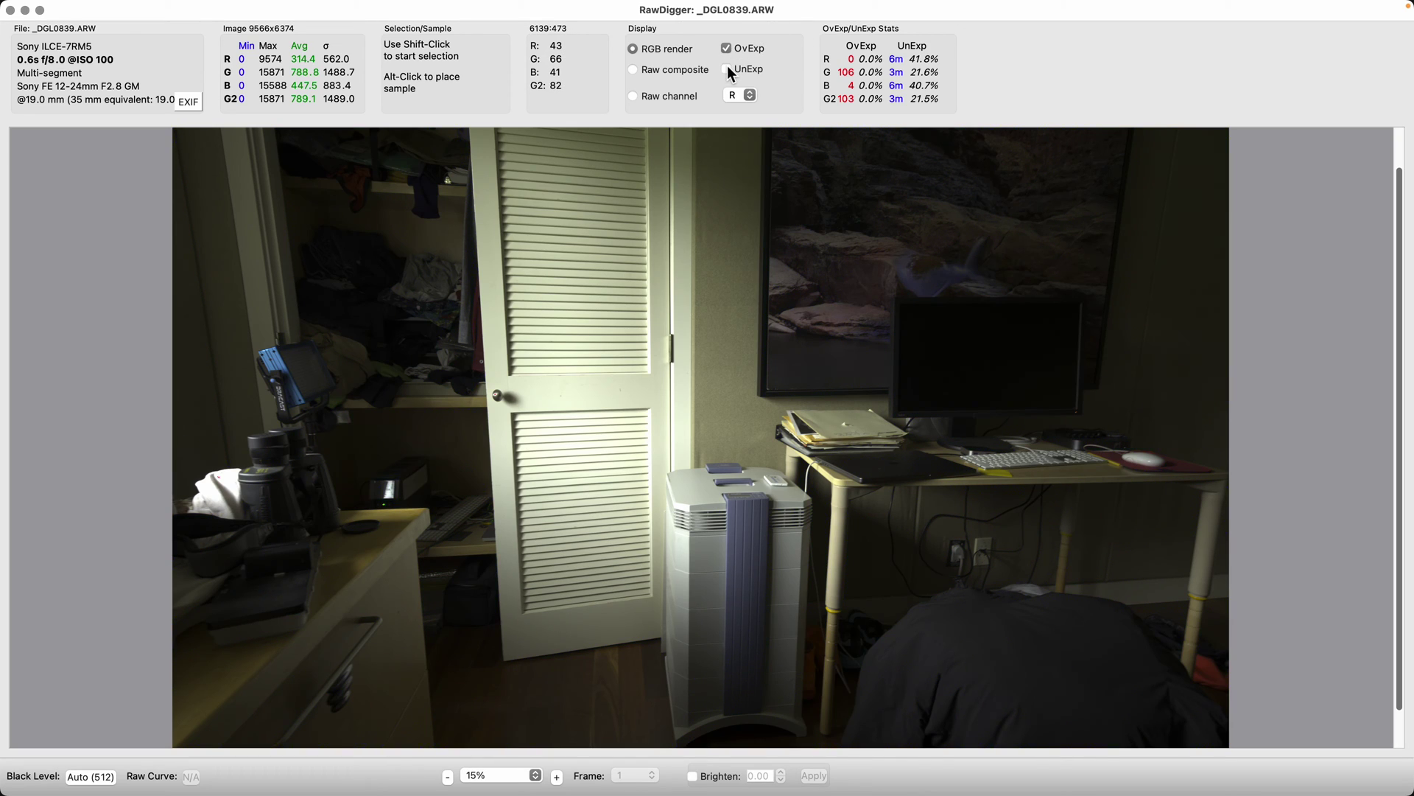
pyautogui.click(727, 69)
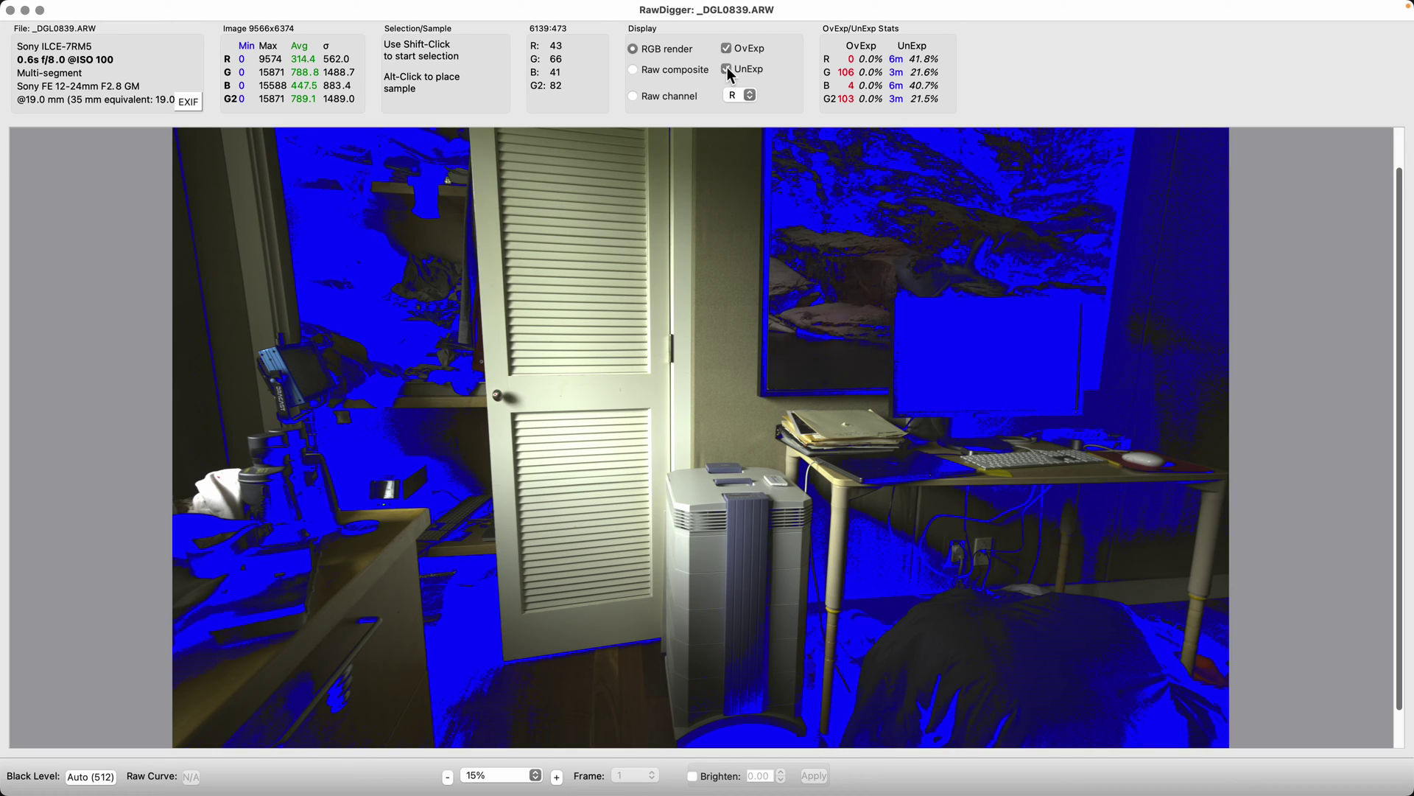
pyautogui.click(725, 68)
pyautogui.hotkey('ctrl', 'h')
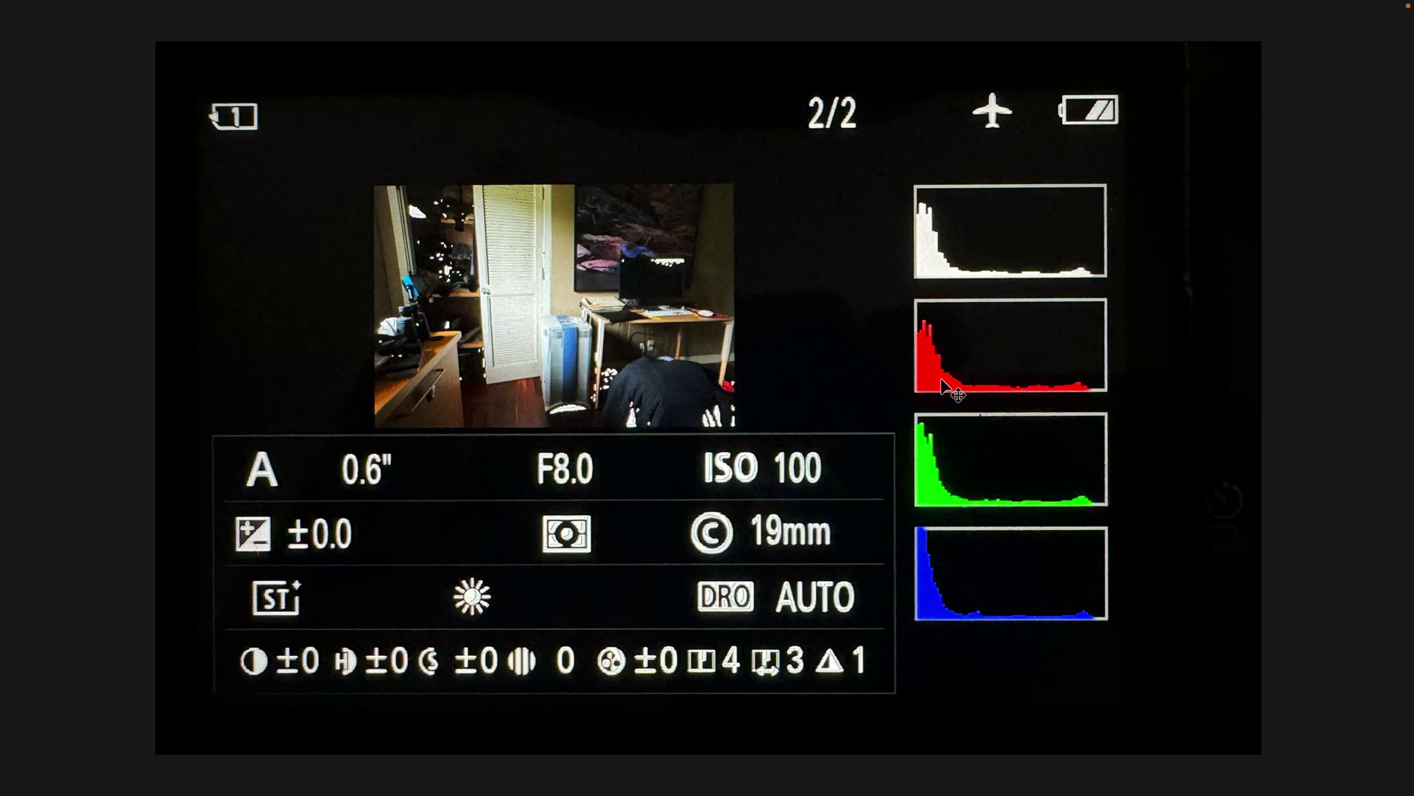
# Step forward one image and back to the bristlecone LCD screen (1/500, F8.0, ISO 64).
pyautogui.press('Right')
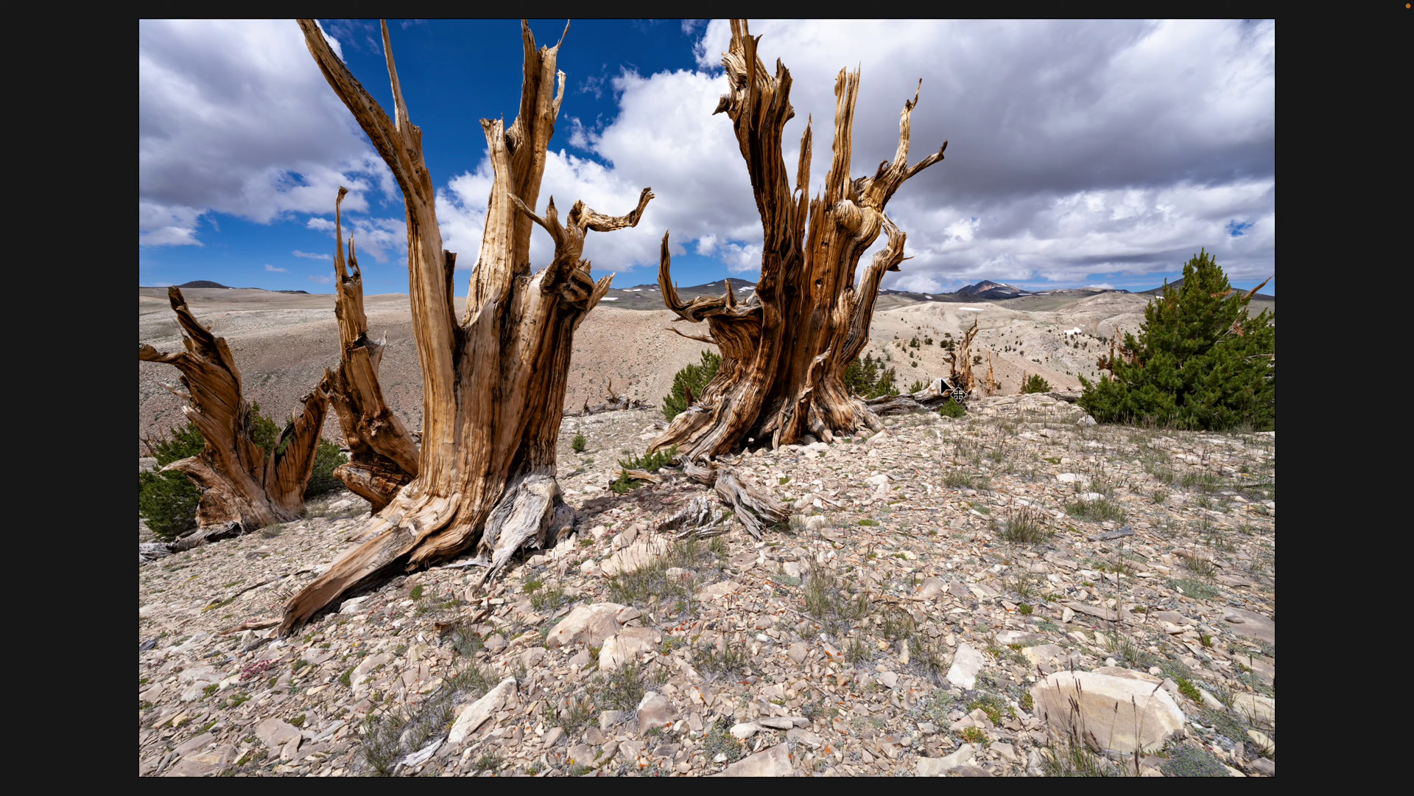
pyautogui.press('Left')
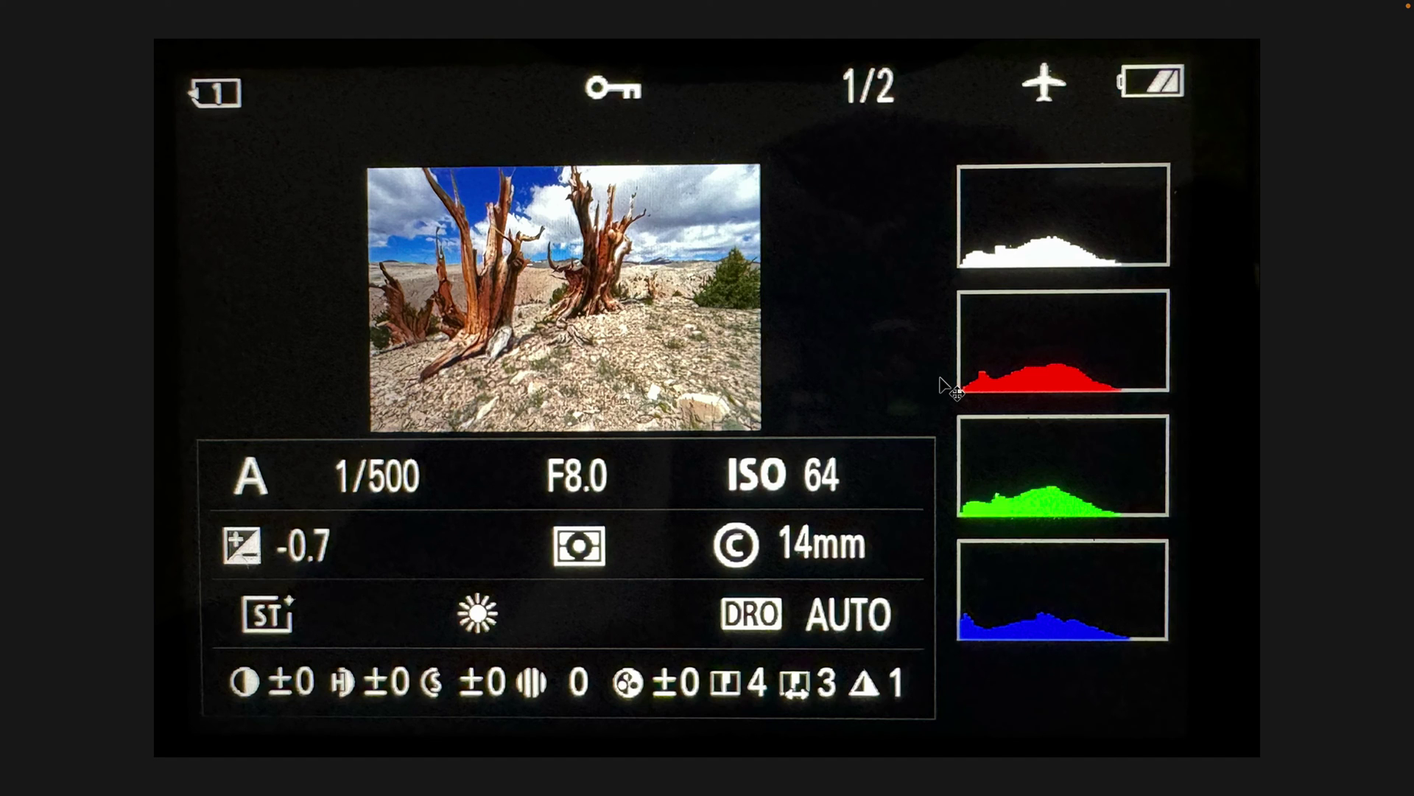